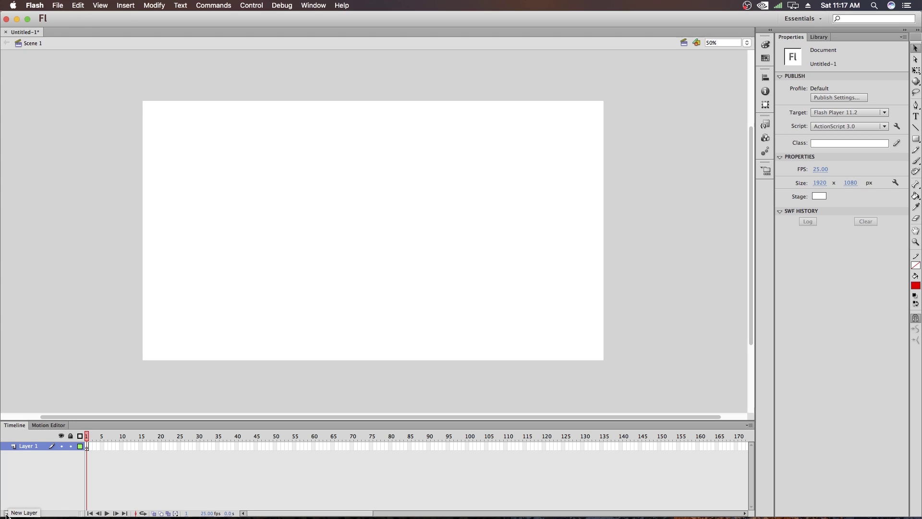
- Add a new layer above Layer 1 and name it 'rectangular'
left_click(7, 513)
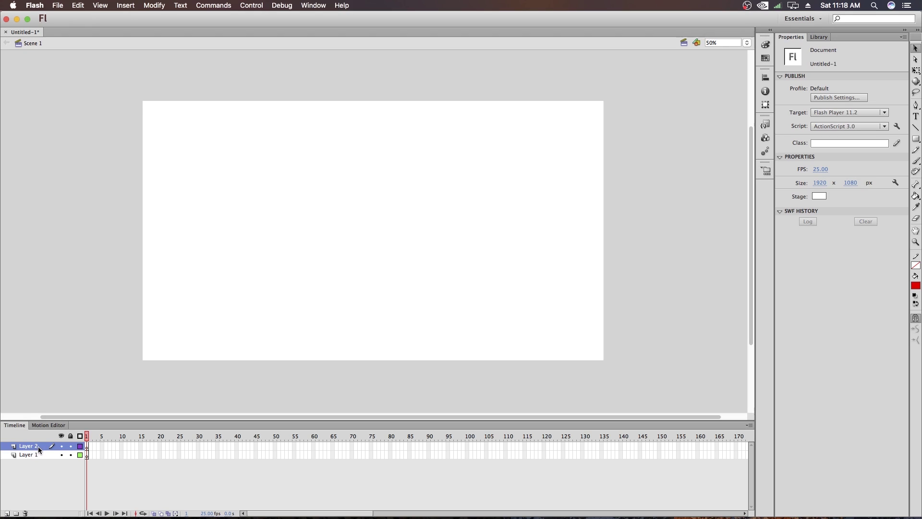
left_click(38, 446)
double_click(31, 446)
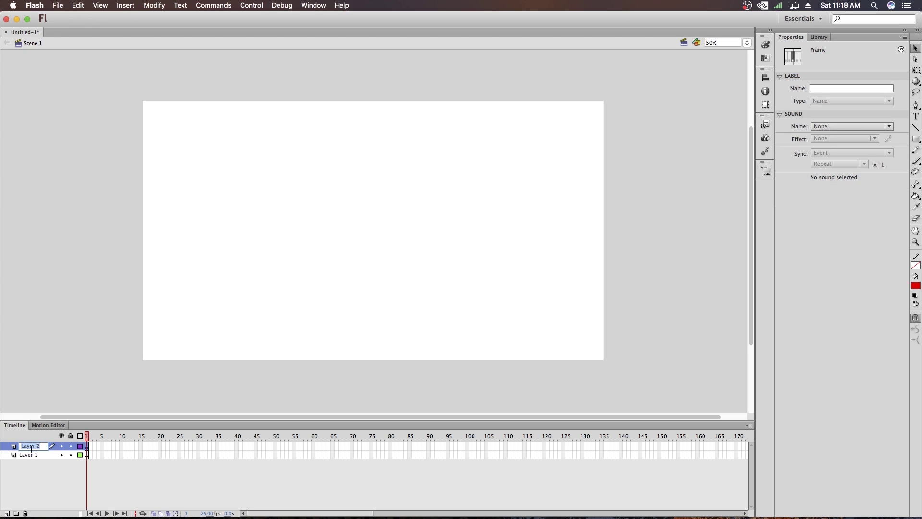
type("re")
type("ctangu")
type("lar")
key("Return")
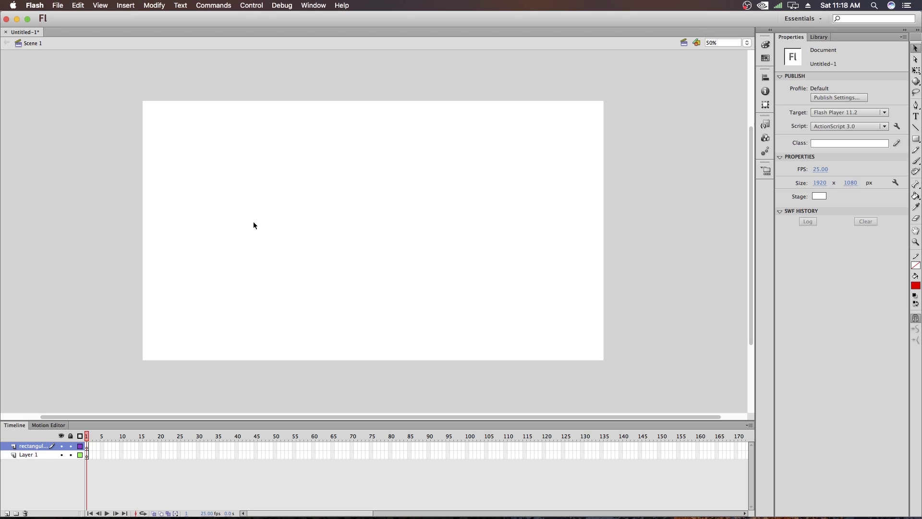
- Draw a red rectangle near the stage centre and rename Layer 1 to 'circle'
key("r")
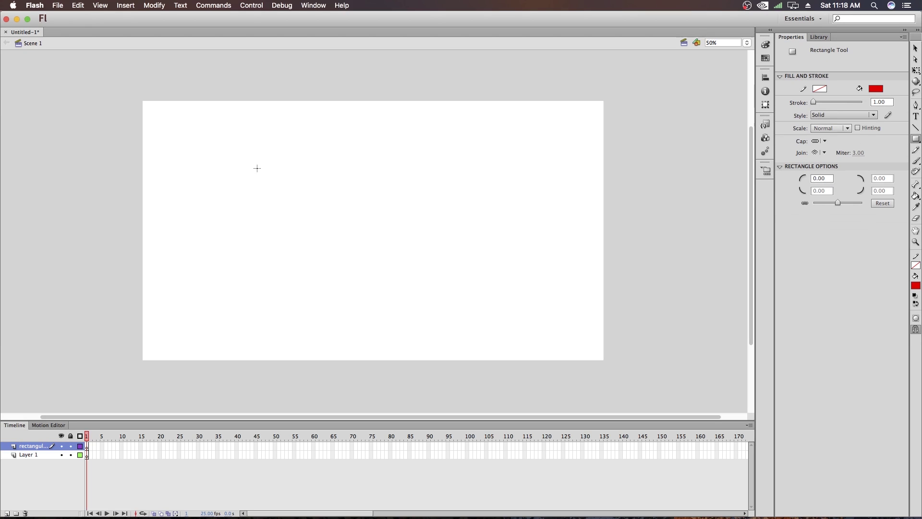
left_click_drag(257, 168, 455, 276)
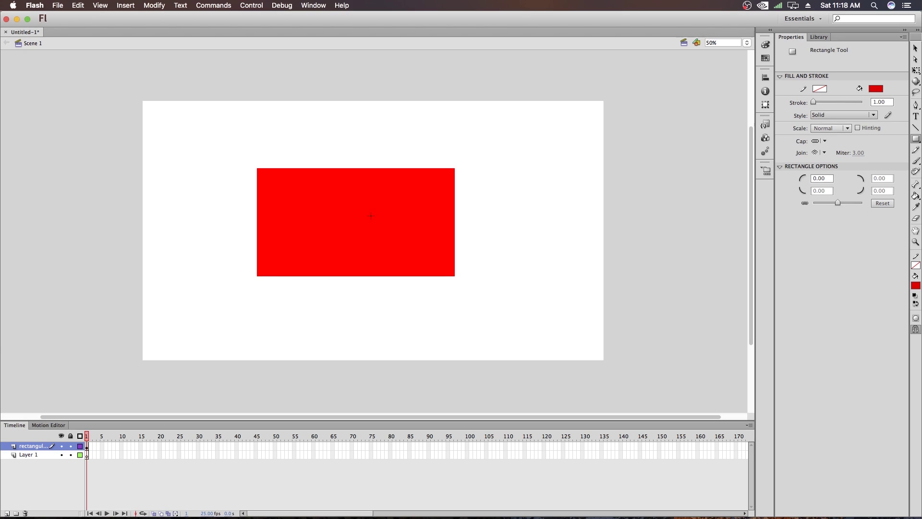
left_click(38, 455)
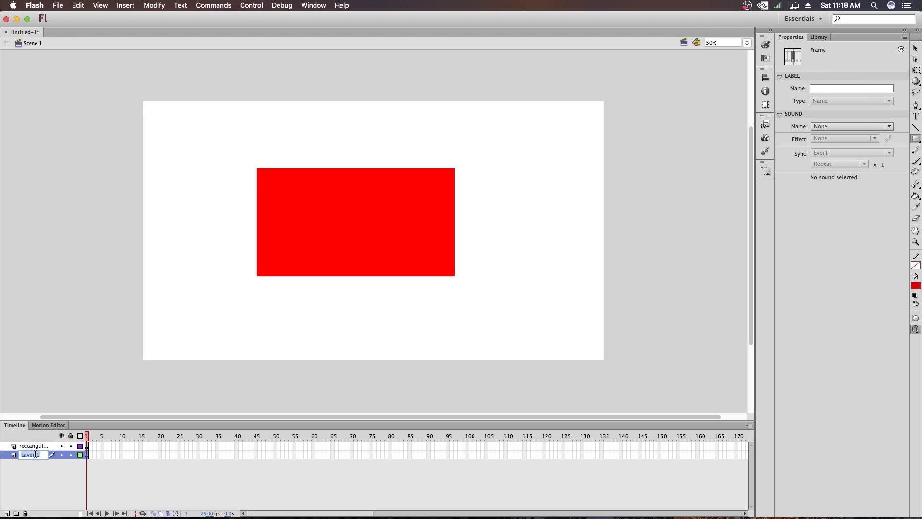
type("d")
type("ircle")
key("Return")
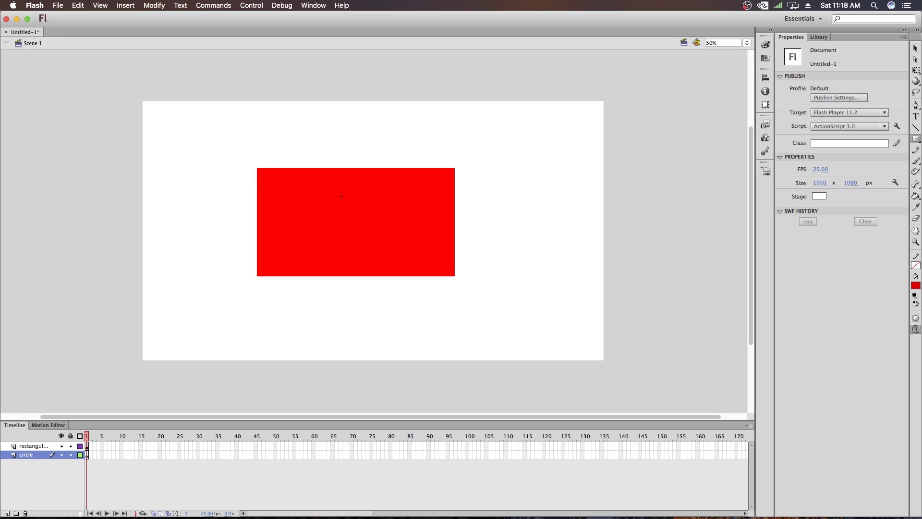
- Draw a circle right of the rectangle and fill it dark blue with the Paint Bucket
key("o")
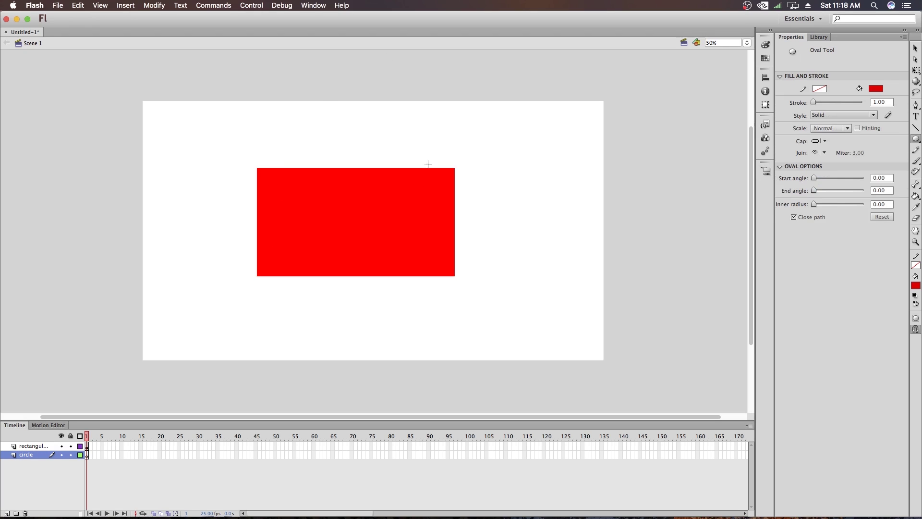
left_click_drag(432, 150, 562, 274)
left_click(915, 286)
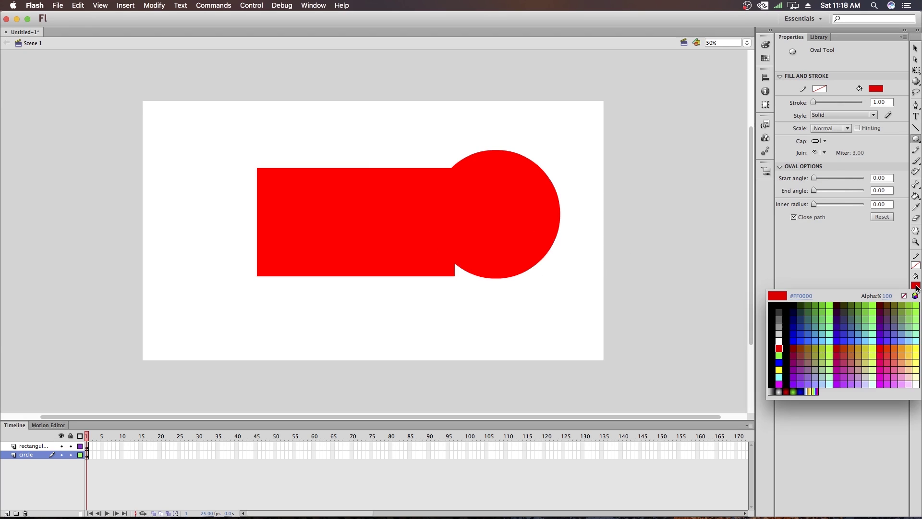
left_click(795, 328)
key("k")
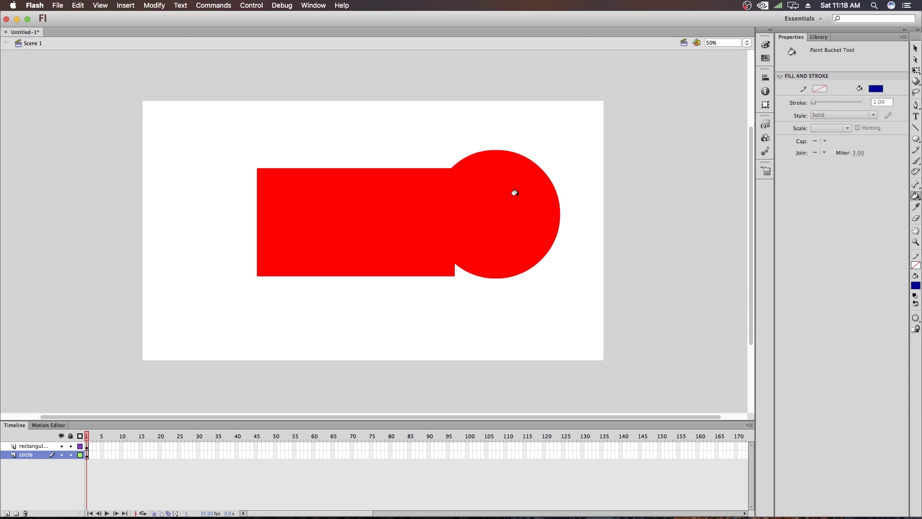
left_click(532, 191)
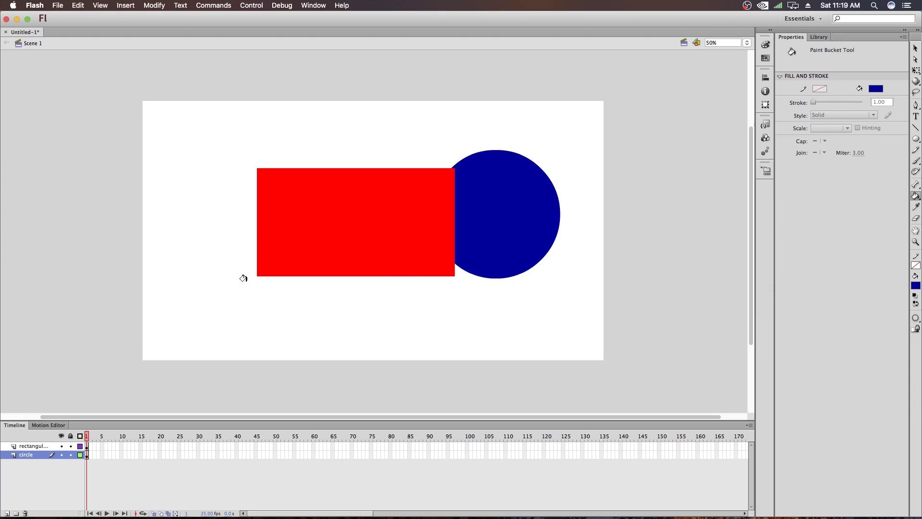
left_click(37, 446)
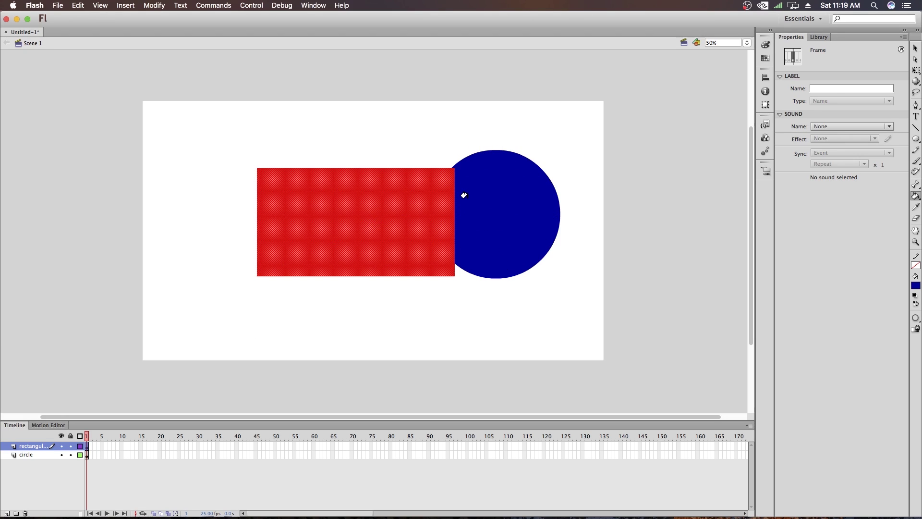
left_click(30, 454)
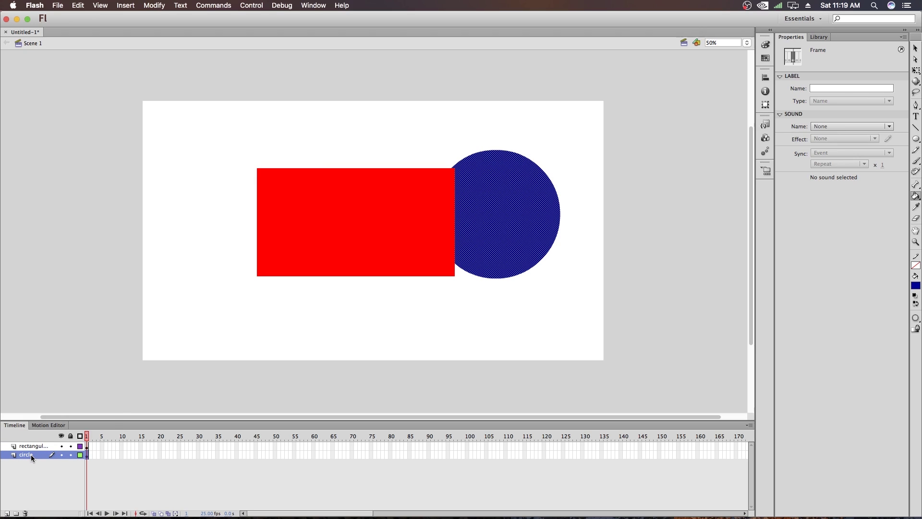
- Drag the circle layer above the rectangular layer, then delete it with its blue circle
left_click_drag(30, 454, 34, 444)
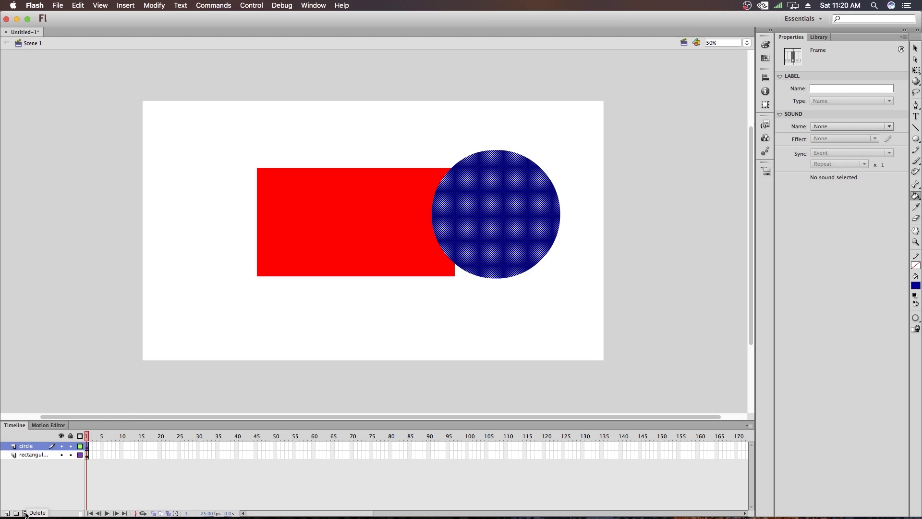
left_click(33, 454)
left_click(34, 447)
left_click(25, 513)
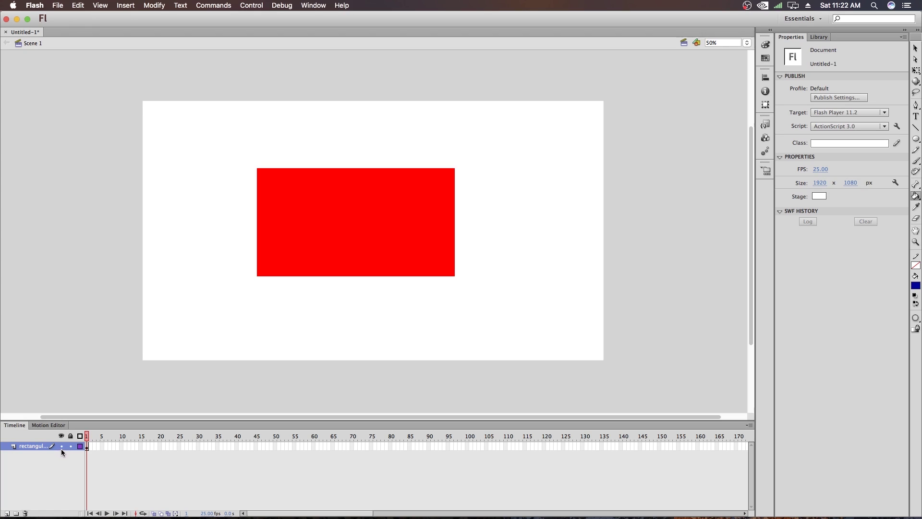
left_click(60, 445)
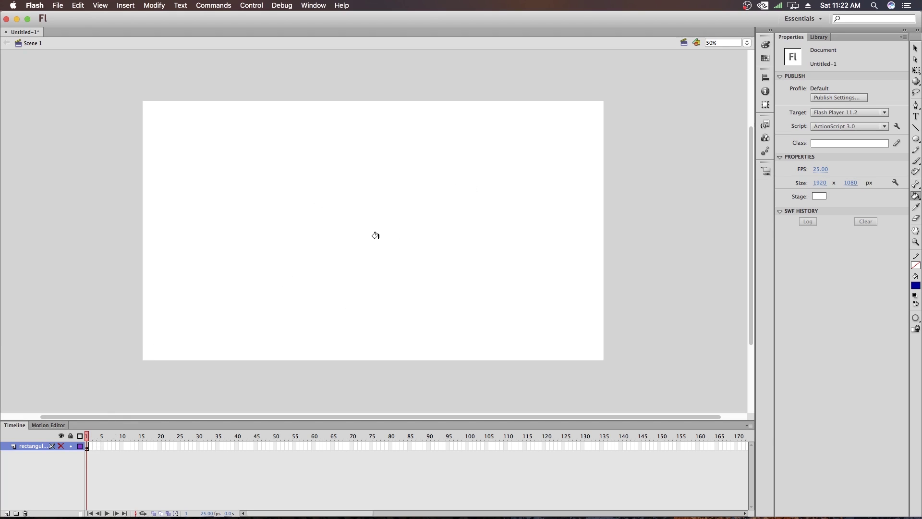
left_click(61, 446)
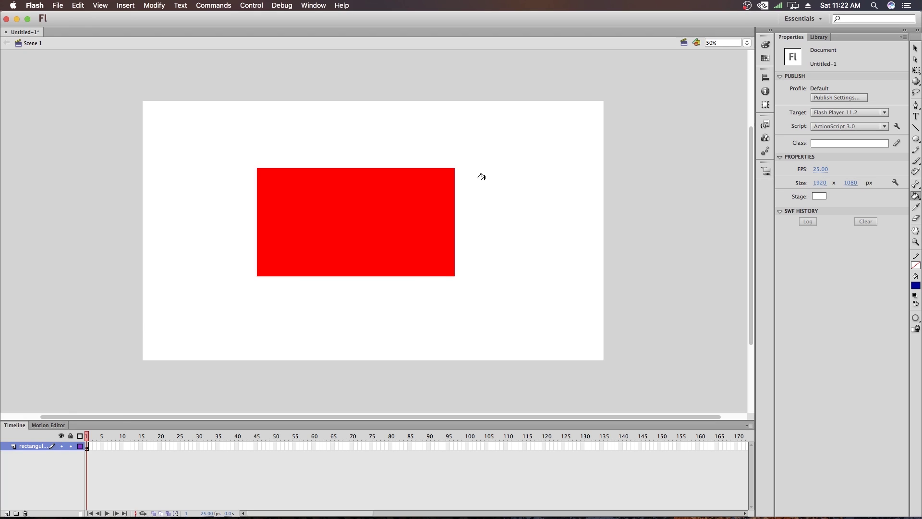
left_click(464, 189)
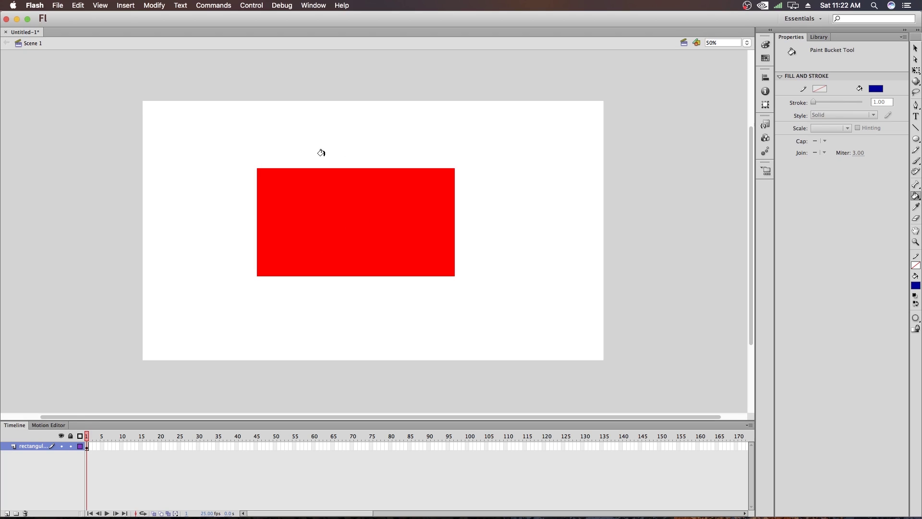
- Move the red rectangle slightly up and left, then lock the rectangular layer
key("v")
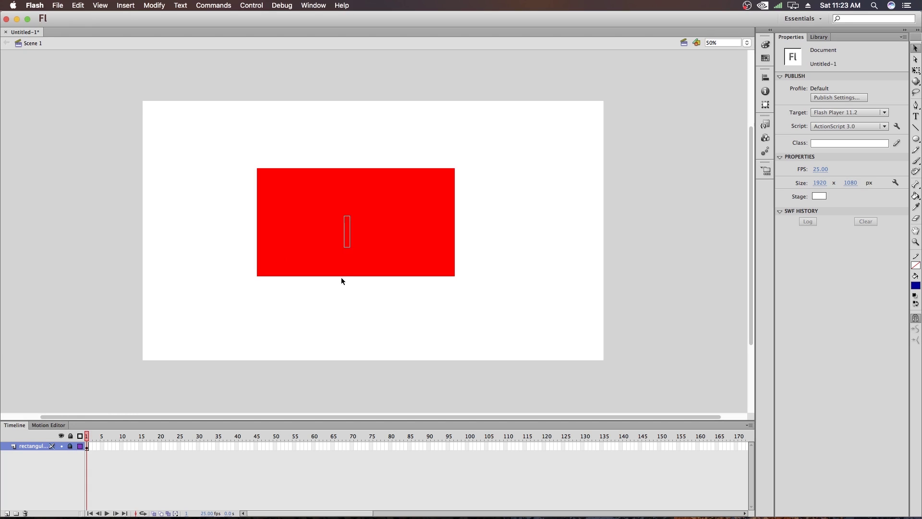
left_click_drag(332, 214, 321, 251)
left_click_drag(284, 196, 374, 290)
left_click_drag(376, 181, 421, 269)
mouse_move(338, 235)
left_mouse_down()
mouse_move(428, 238)
mouse_move(391, 304)
mouse_move(405, 298)
mouse_move(393, 239)
mouse_move(328, 226)
mouse_move(368, 211)
mouse_move(330, 213)
mouse_move(333, 231)
left_mouse_up()
left_click(70, 445)
left_click_drag(342, 190, 368, 222)
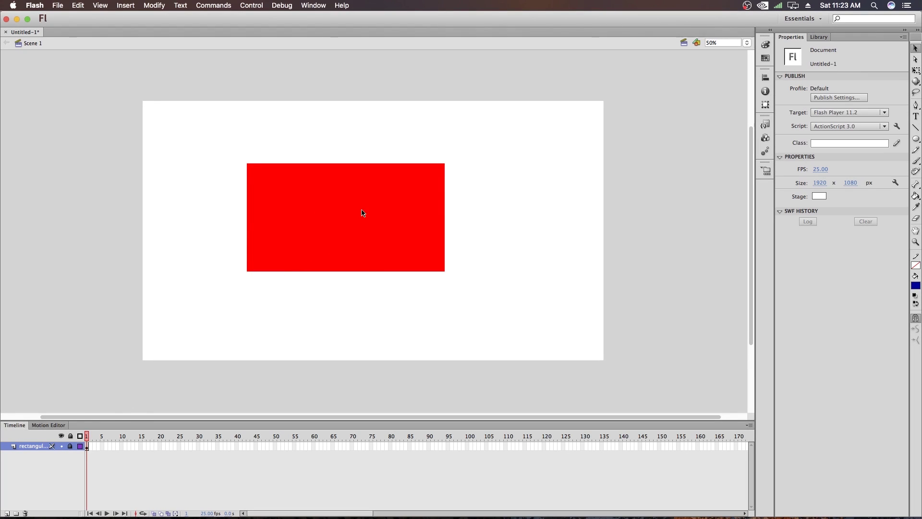
left_click(79, 446)
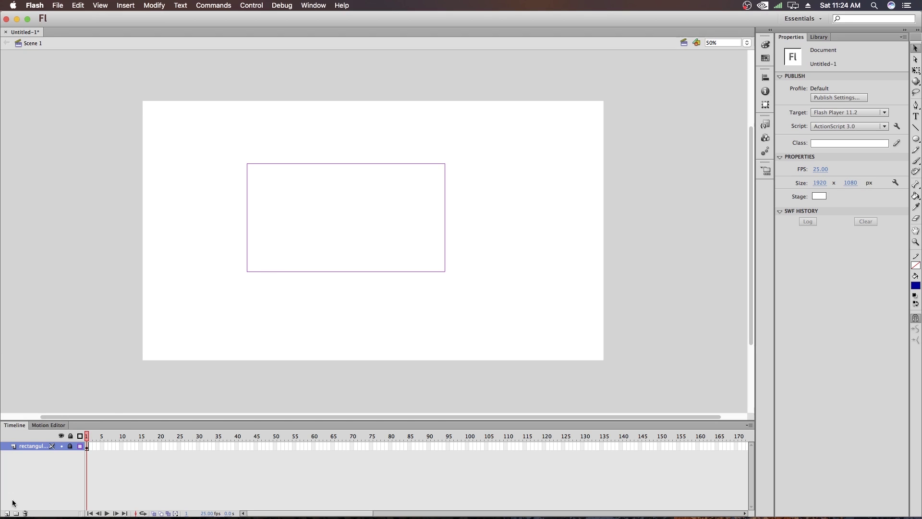
left_click(79, 446)
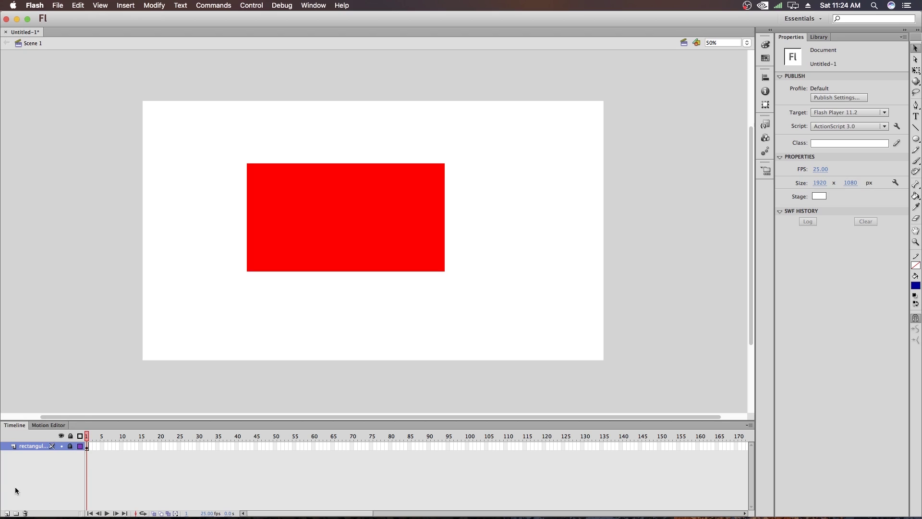
- Add Layer 3 and draw a blue oval behind the red rectangle, nudging it right and up
left_click(7, 512)
left_click(32, 454)
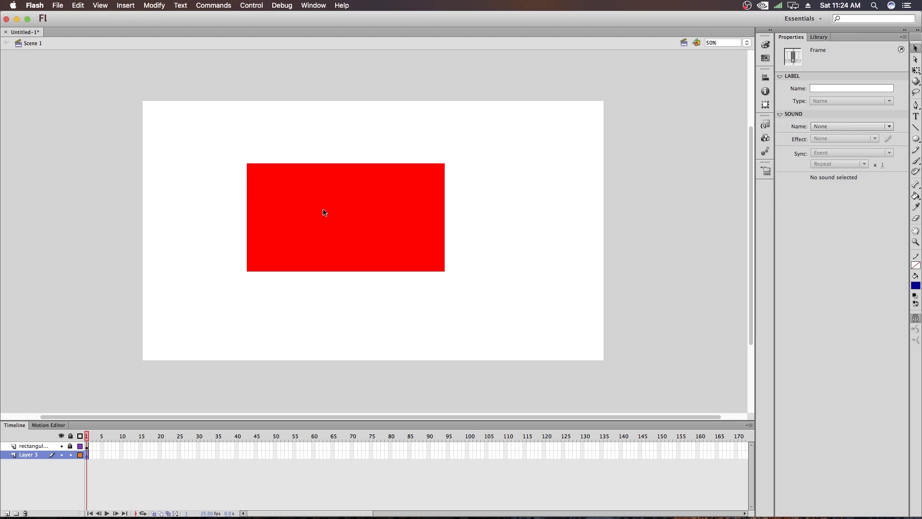
key("o")
left_click_drag(284, 170, 389, 286)
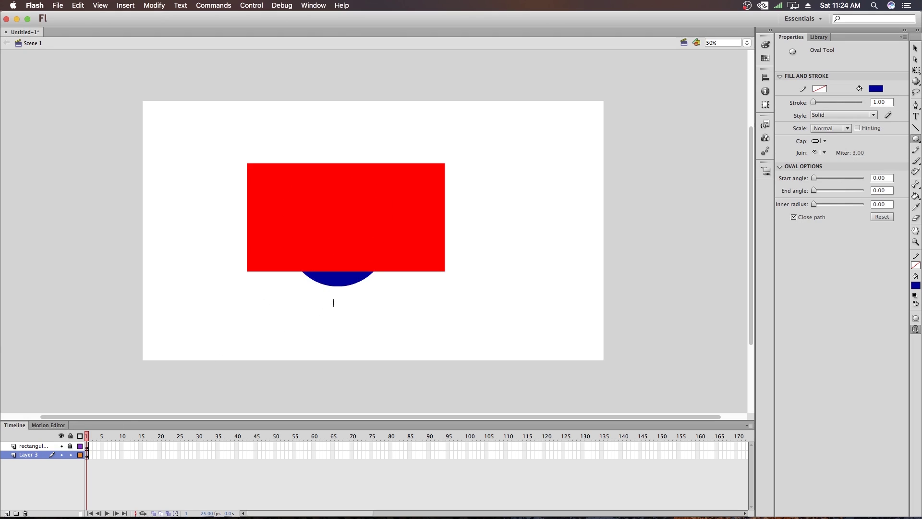
key("v")
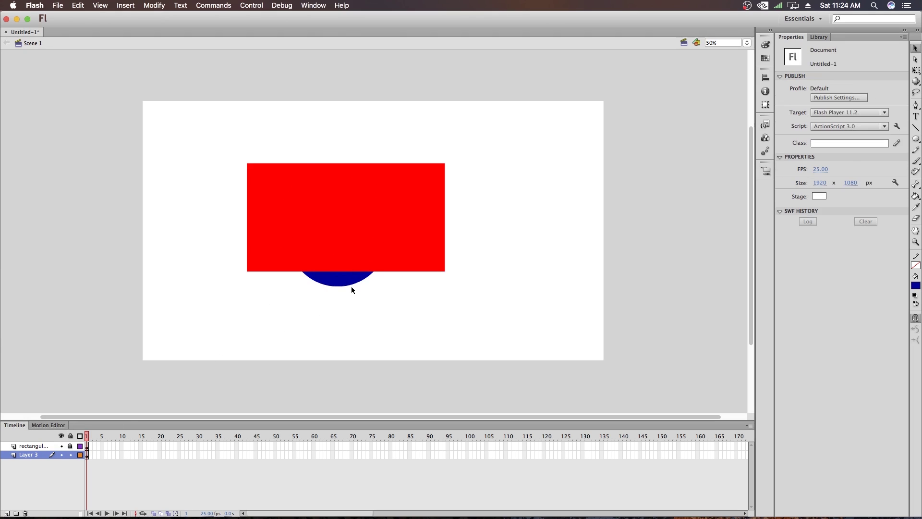
left_click(350, 284)
left_click_drag(351, 269, 367, 267)
- Squash the oval with Free Transform to about 306 px tall, then deselect it
key("q")
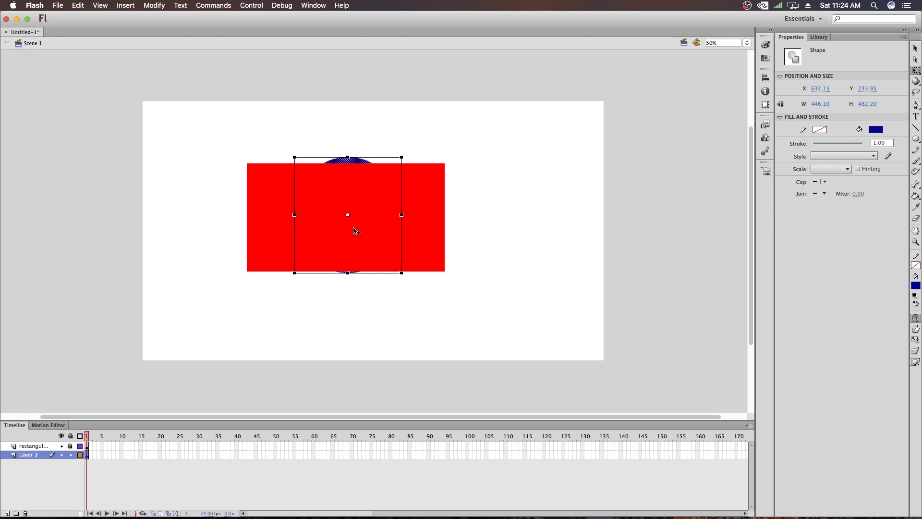
left_click_drag(349, 157, 348, 183)
left_click_drag(348, 272, 348, 257)
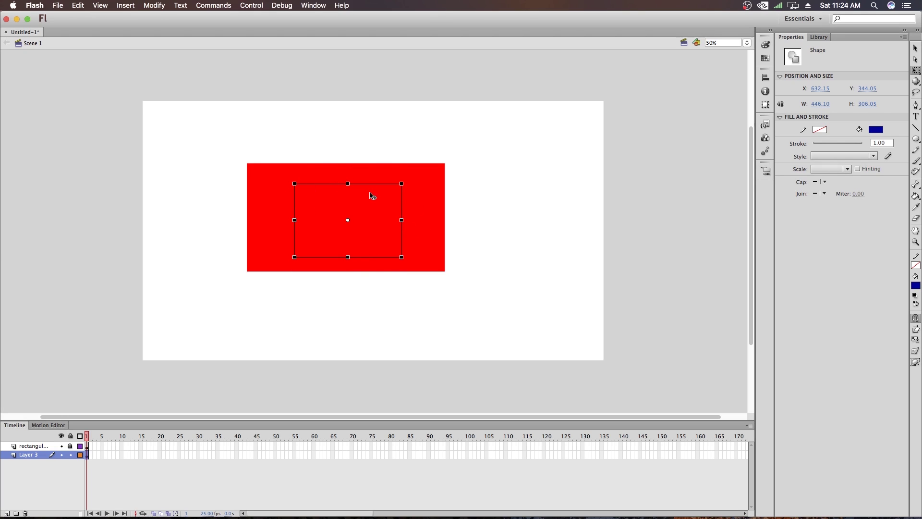
left_click(358, 217)
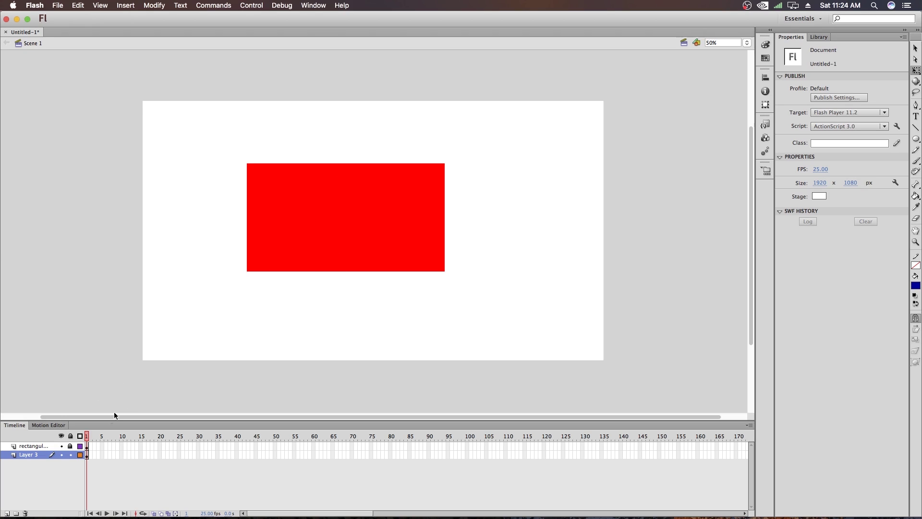
- Show the rectangle layer as an outline and shift the blue oval slightly left
left_click(62, 446)
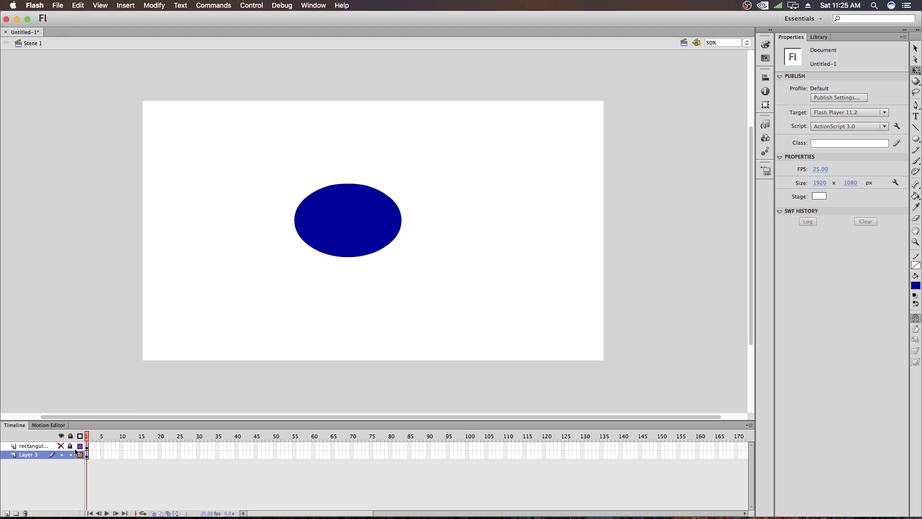
left_click(61, 445)
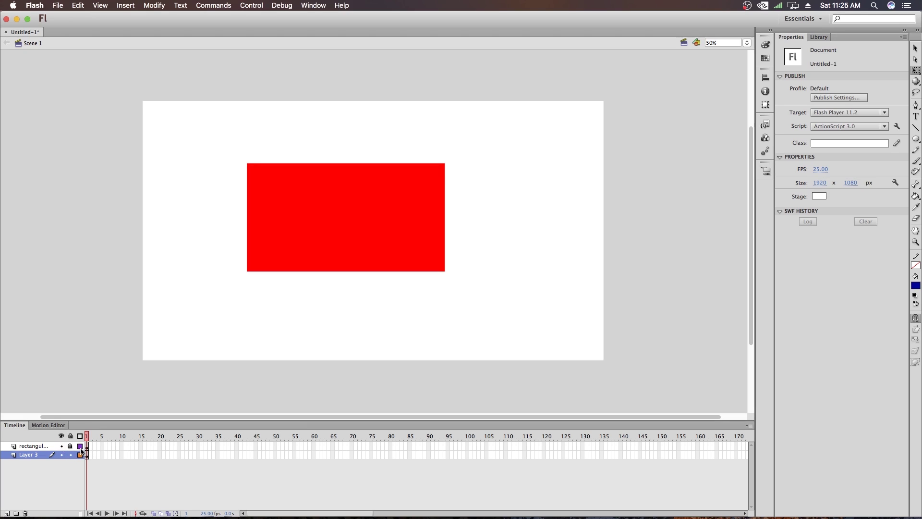
left_click(80, 446)
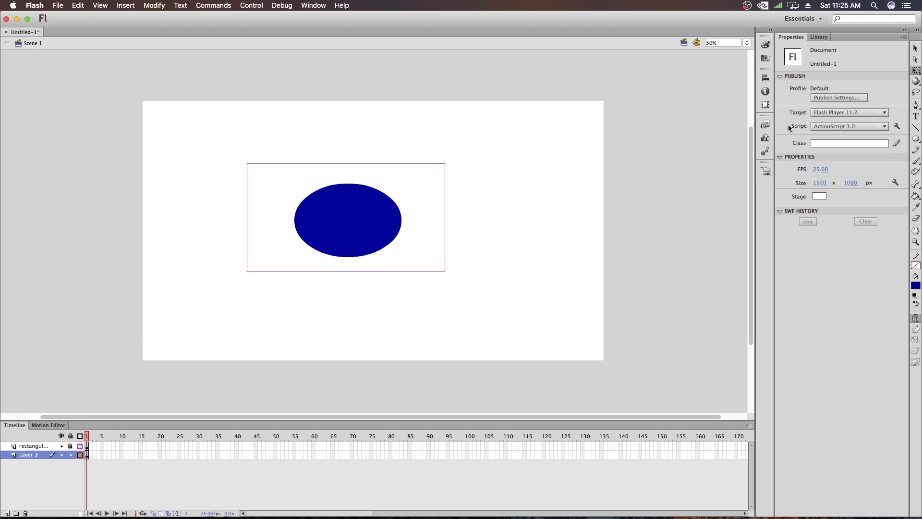
left_click(915, 49)
left_click(346, 224)
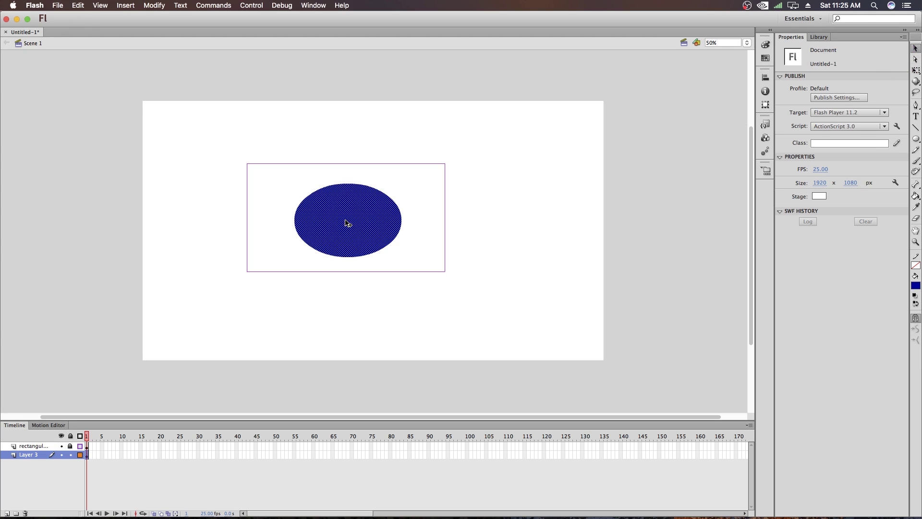
mouse_move(347, 223)
left_mouse_down()
mouse_move(372, 206)
mouse_move(296, 212)
mouse_move(391, 228)
mouse_move(343, 227)
left_mouse_up()
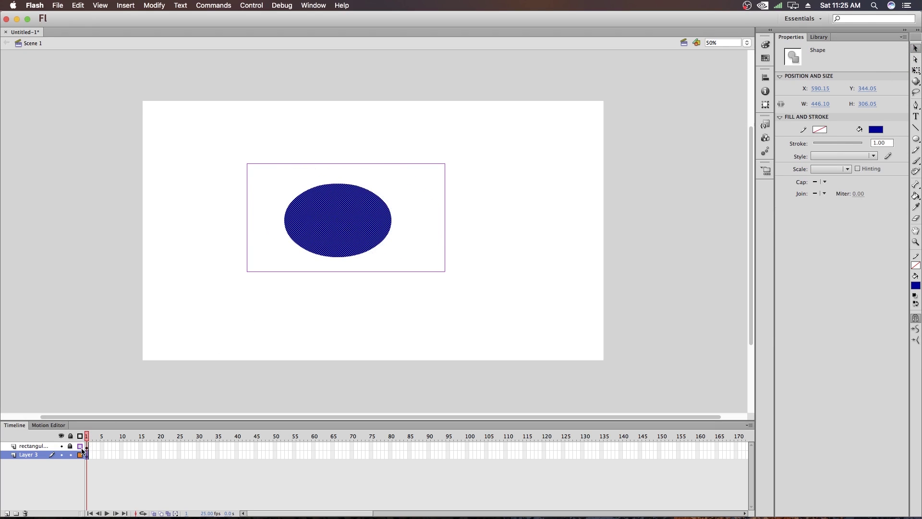
- Hide the rectangular layer so only the blue oval stays visible
left_click(57, 446)
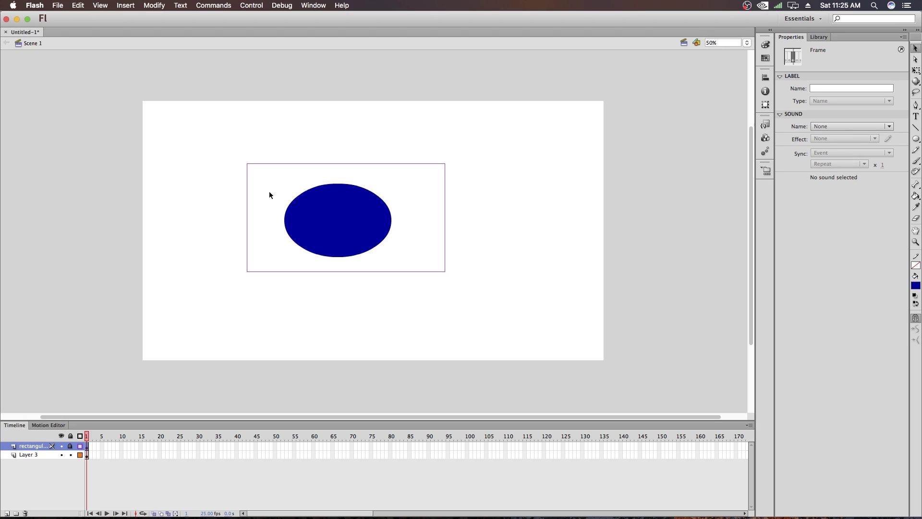
left_click(338, 233)
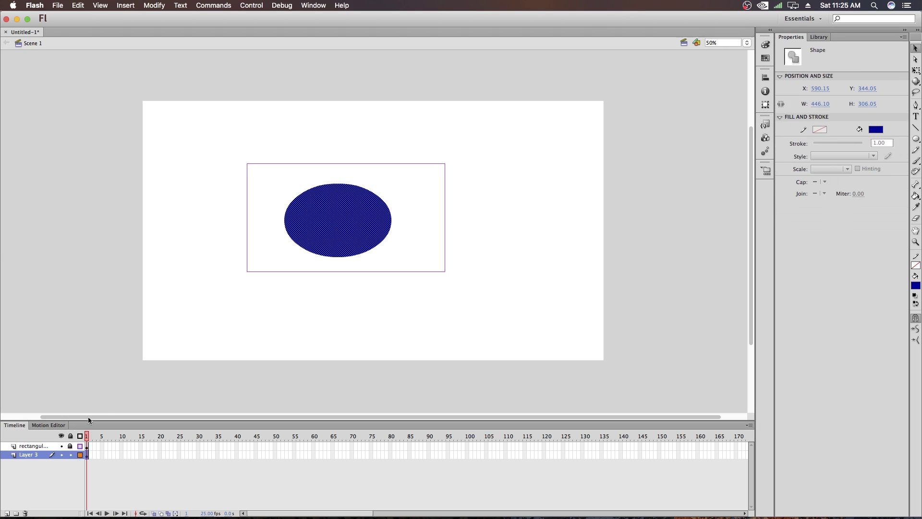
left_click(61, 446)
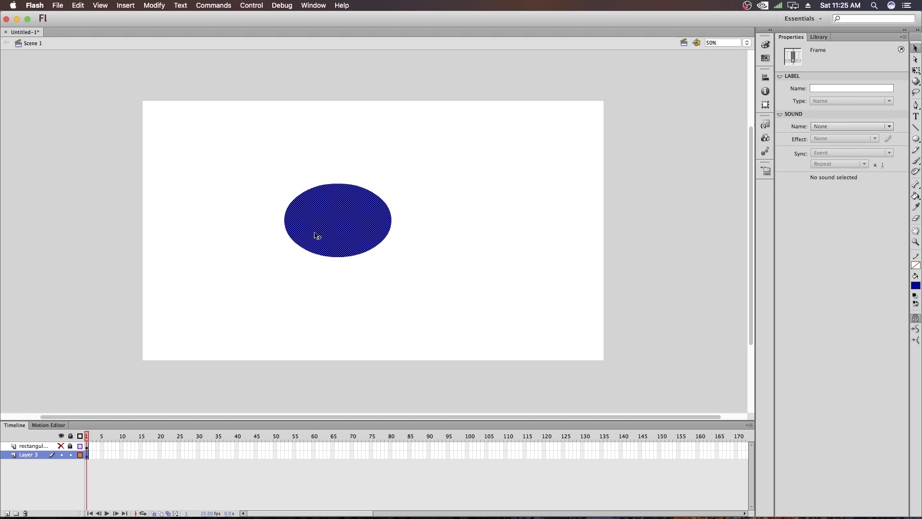
- Show the rectangular layer in full again and select frame 1 of Layer 3
left_click(62, 445)
left_click(80, 446)
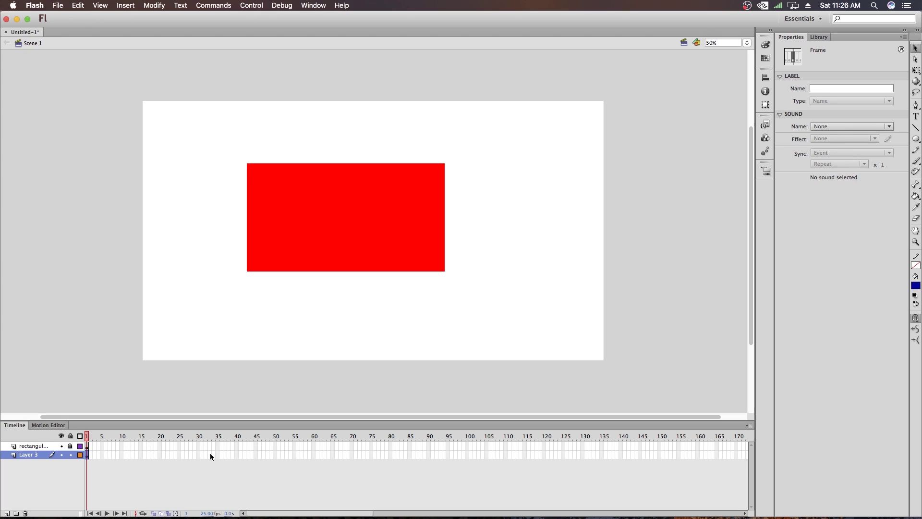
left_click(97, 445)
left_click(89, 455)
key("super+z")
key("super+z")
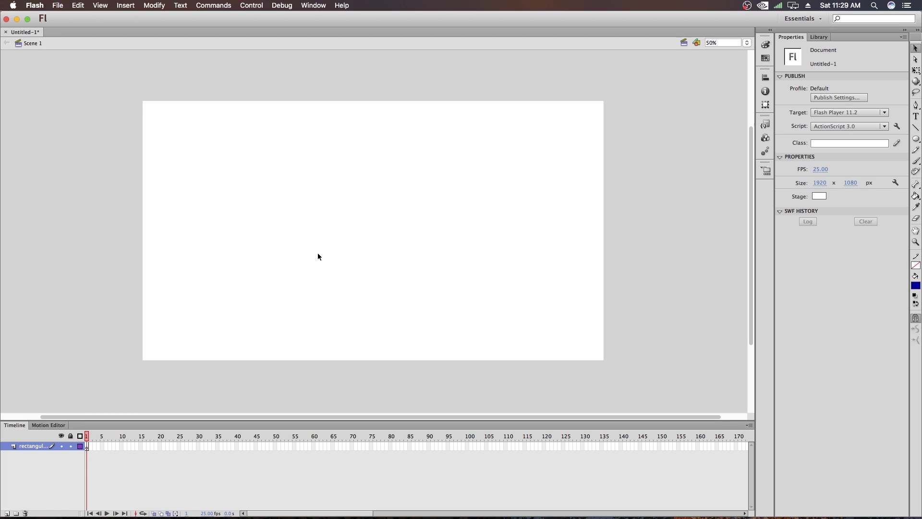
- Draw a large dark blue rectangle across the stage centre, then select frames around 105 to 126
key("r")
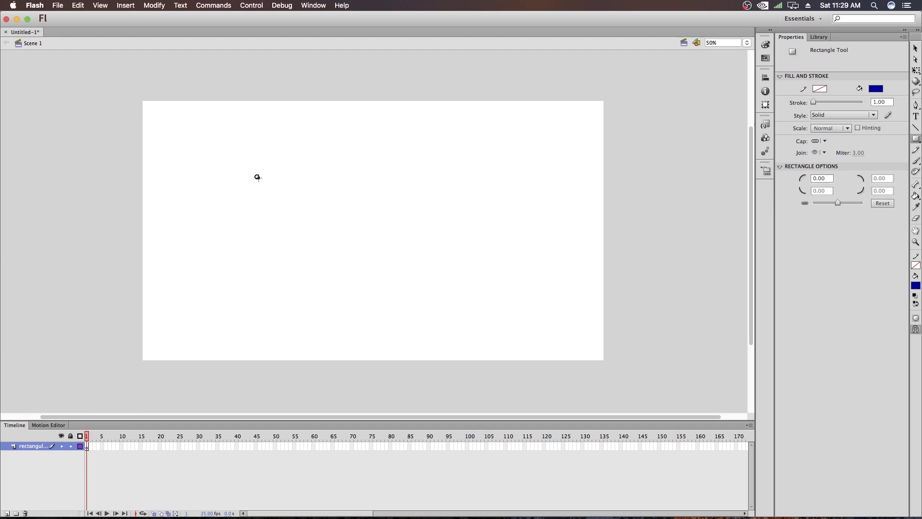
left_click_drag(259, 179, 506, 296)
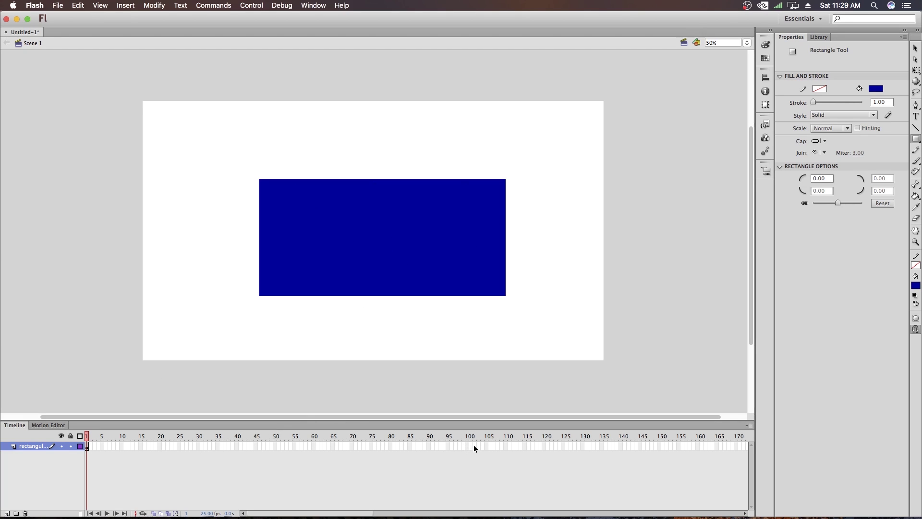
left_click(490, 446)
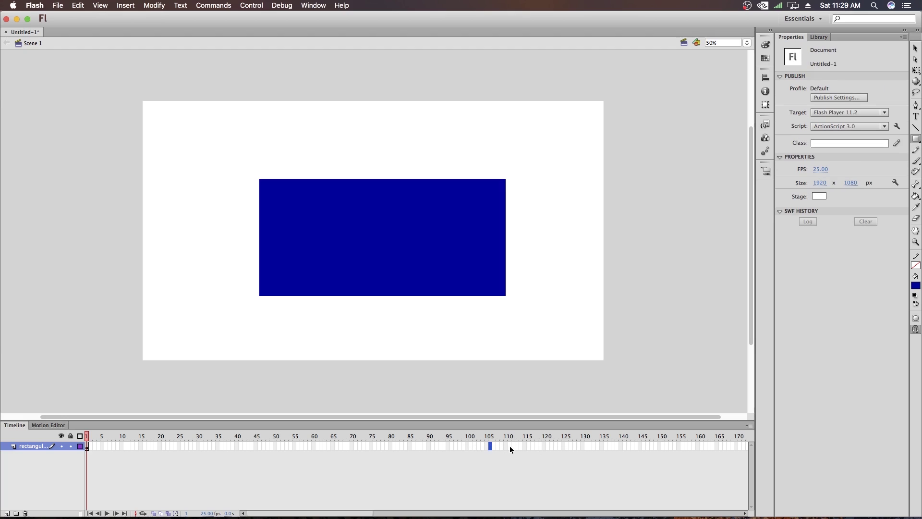
left_click_drag(484, 449, 570, 446)
- Extend the rectangle layer with frames up to frame 100, then scrub the playhead to check it
left_click(466, 446)
left_click(124, 7)
mouse_move(150, 66)
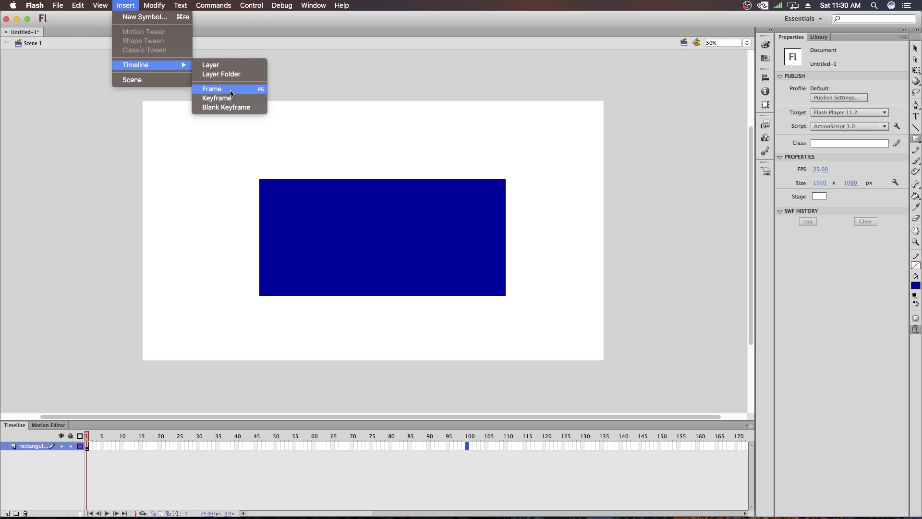
left_click(257, 90)
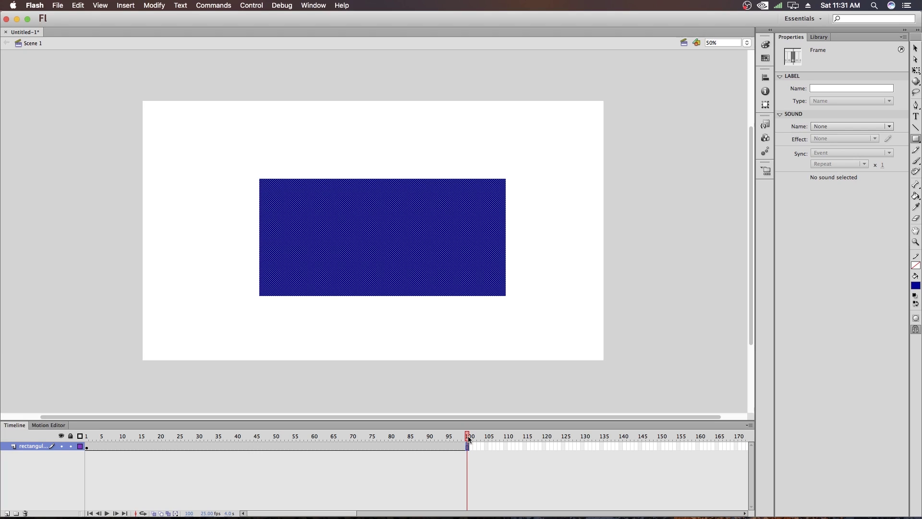
left_click_drag(468, 437, 439, 439)
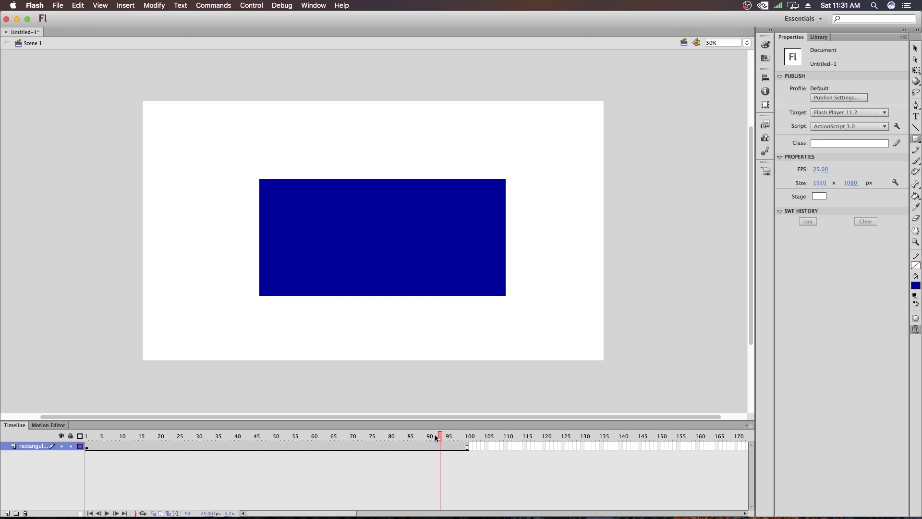
left_click_drag(440, 438, 480, 394)
mouse_move(470, 435)
left_mouse_down()
mouse_move(442, 435)
mouse_move(478, 438)
left_mouse_up()
- Extend the rectangle layer's frames out to frame 150 so the rectangle holds through it
left_click(659, 448)
key("F6")
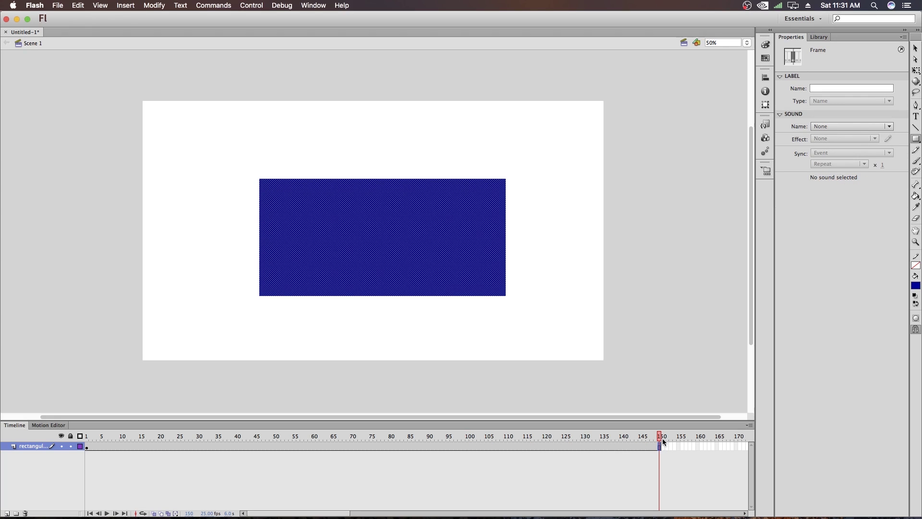
mouse_move(659, 437)
left_mouse_down()
mouse_move(629, 437)
mouse_move(674, 434)
mouse_move(405, 410)
mouse_move(149, 409)
mouse_move(625, 411)
mouse_move(618, 405)
mouse_move(93, 399)
mouse_move(610, 384)
mouse_move(102, 408)
mouse_move(91, 420)
mouse_move(118, 440)
left_mouse_up()
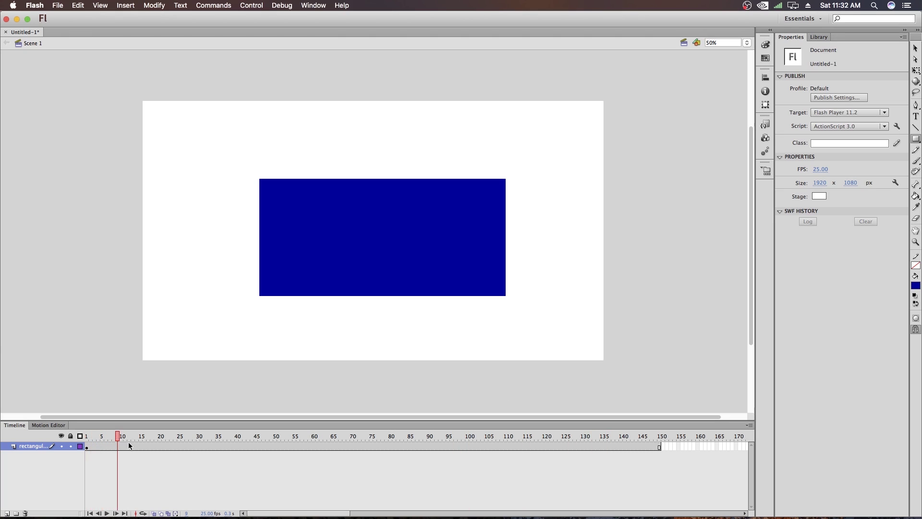
- Scrub the timeline and select frame 132 on the rectangle layer
left_click(93, 448)
key("Return")
left_click(91, 447)
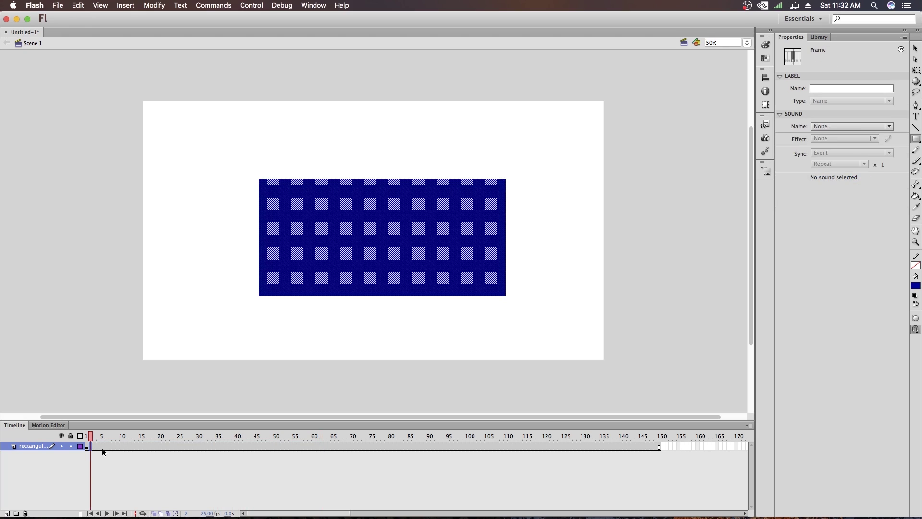
left_click(658, 446)
left_click(598, 445)
left_click(591, 447)
- Move the blue rectangle up and to the right of the stage centre
left_click(916, 48)
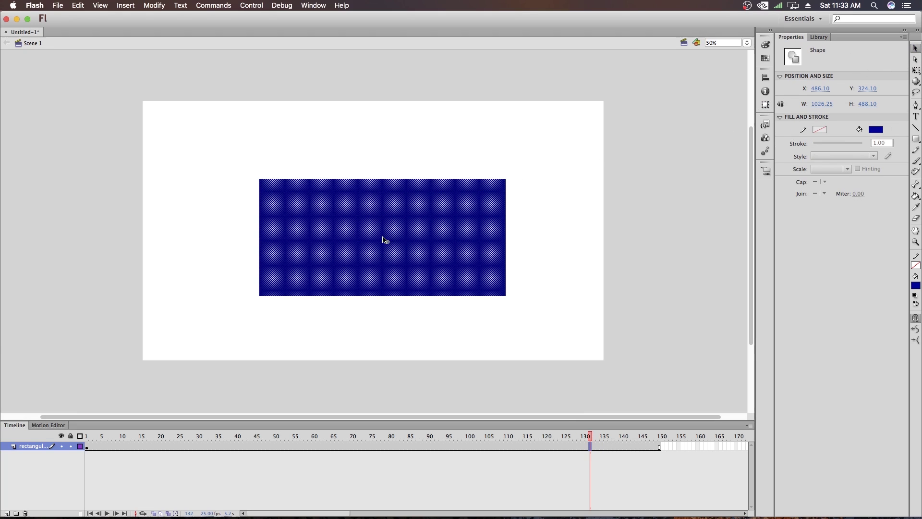
left_click_drag(384, 240, 457, 196)
left_click(88, 438)
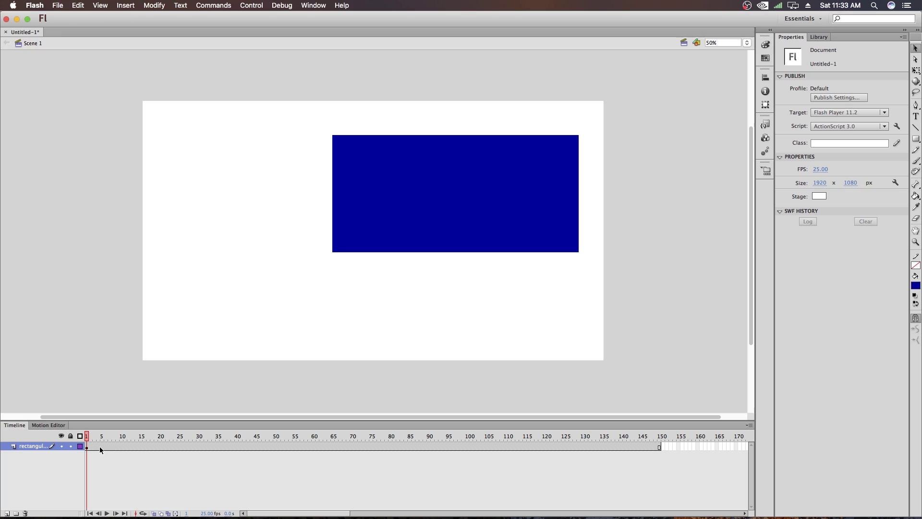
- Insert a keyframe at frame 20 on the rectangle layer via Insert > Timeline > Keyframe
left_click(161, 446)
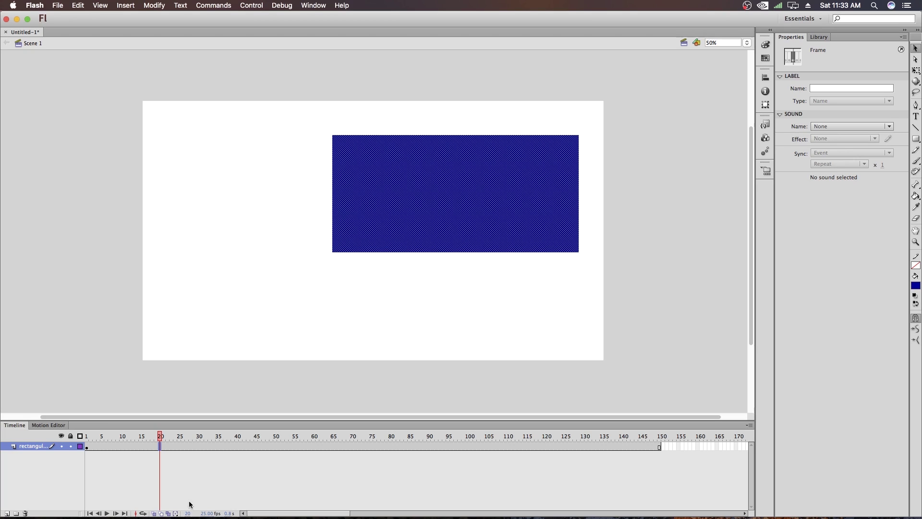
left_click(240, 447)
left_click(238, 446)
left_click(160, 447)
left_click(125, 5)
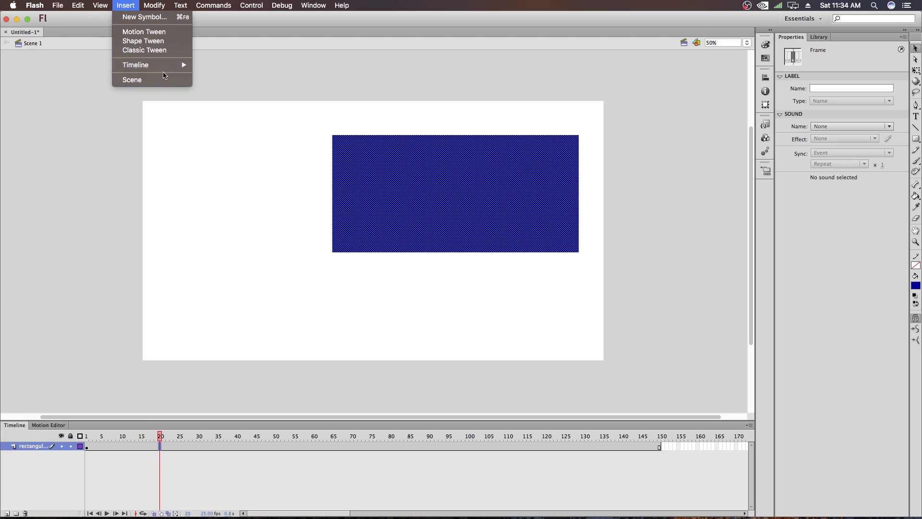
mouse_move(166, 69)
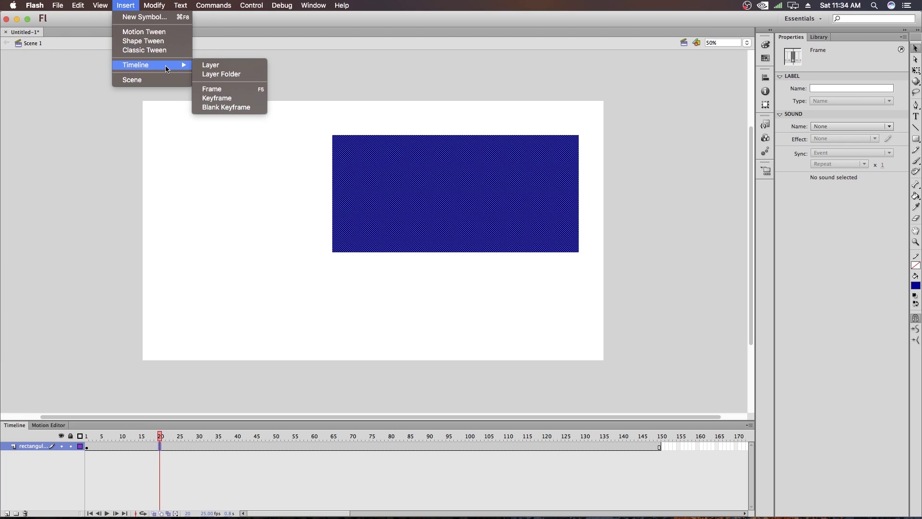
left_click(239, 99)
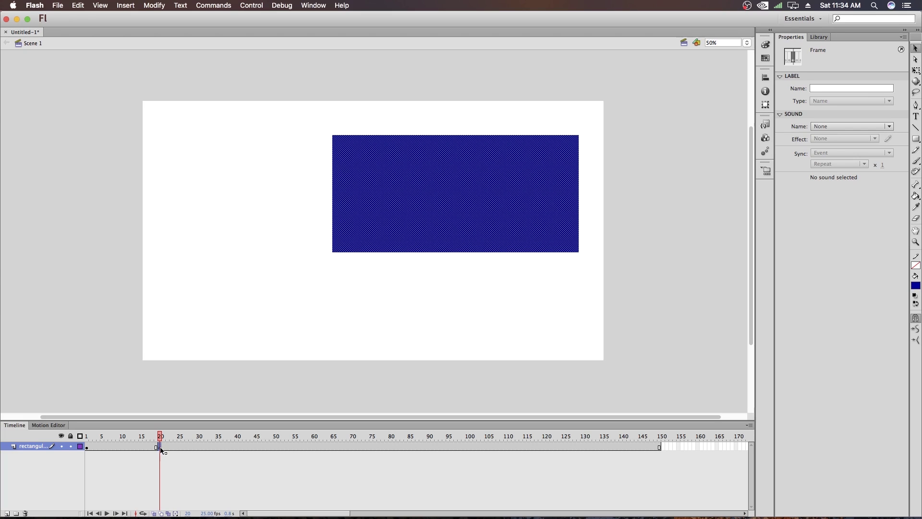
key("comma")
key("comma")
key("comma")
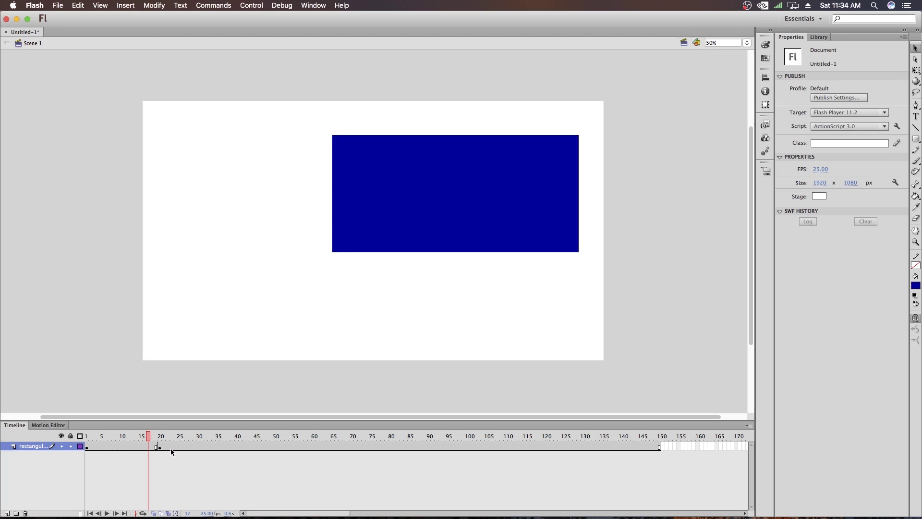
- Select the keyframe at frame 20 on the rectangle layer
left_click(313, 446)
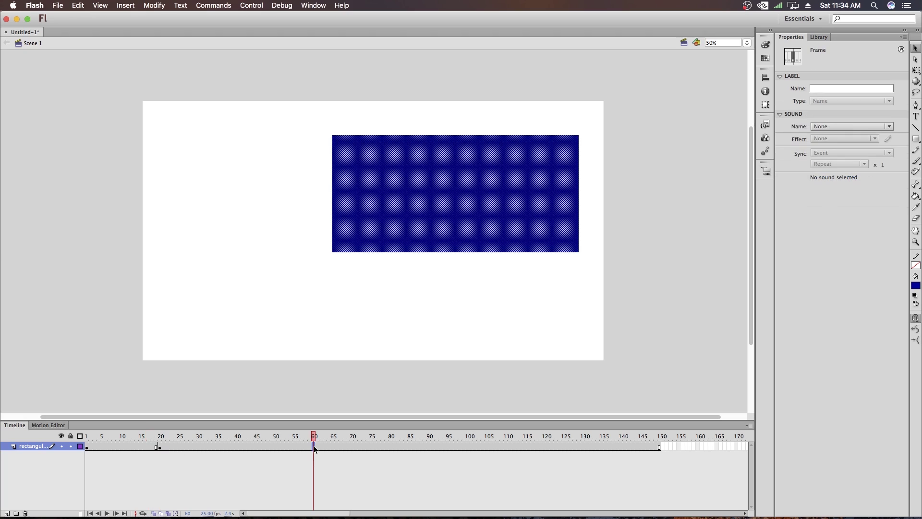
left_click(299, 447)
left_click(159, 448)
left_click(160, 454)
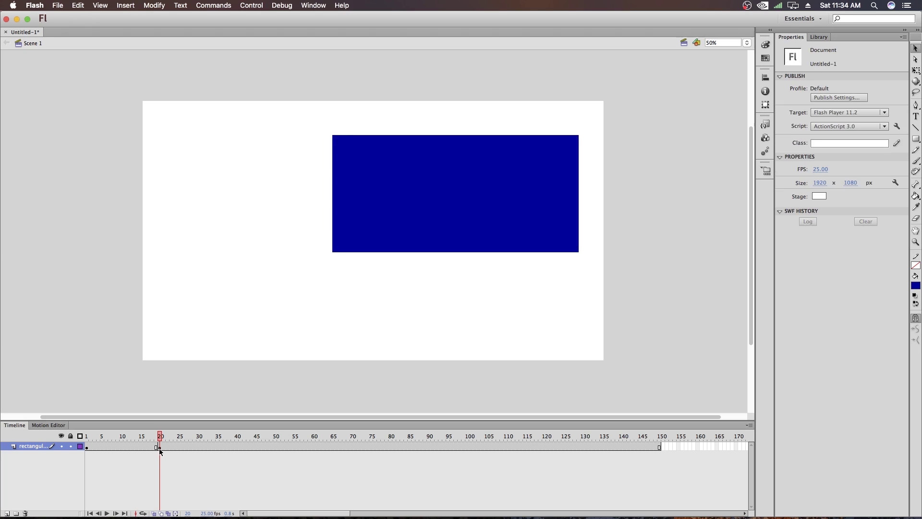
left_click(160, 449)
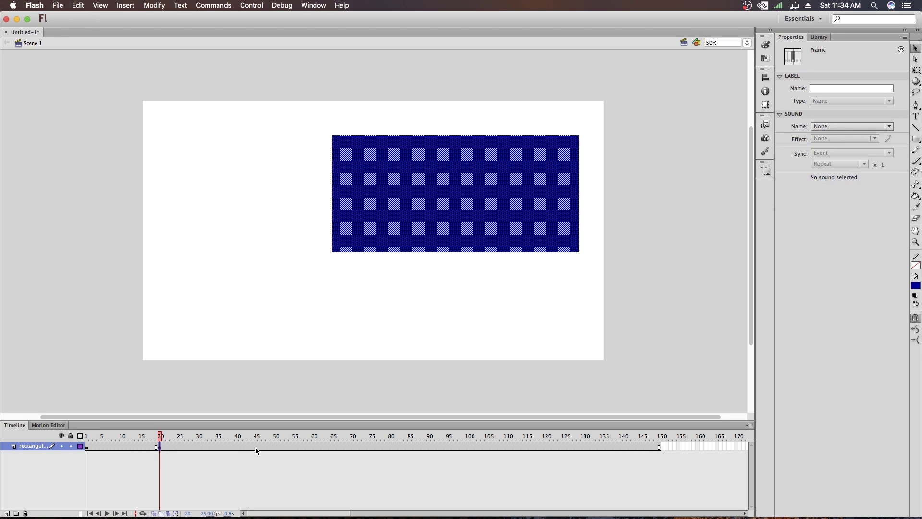
left_click_drag(254, 448, 321, 450)
left_click(160, 448)
- Drag the frame-20 rectangle to the stage's lower left and preview the jump around frames 12–21
left_click_drag(476, 193, 302, 287)
left_click(154, 436)
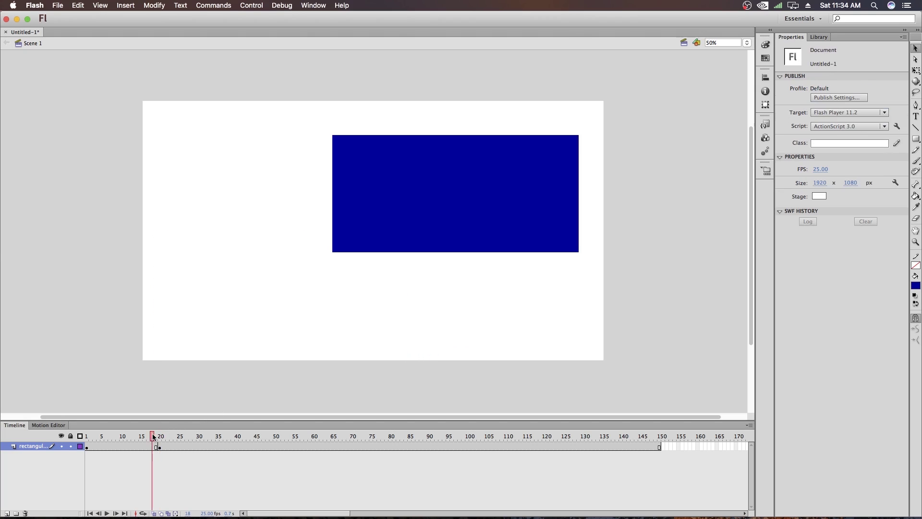
left_click_drag(154, 436, 122, 435)
- Add a keyframe at frame 10 and place the rectangle left of centre, slightly below middle
left_click(121, 446)
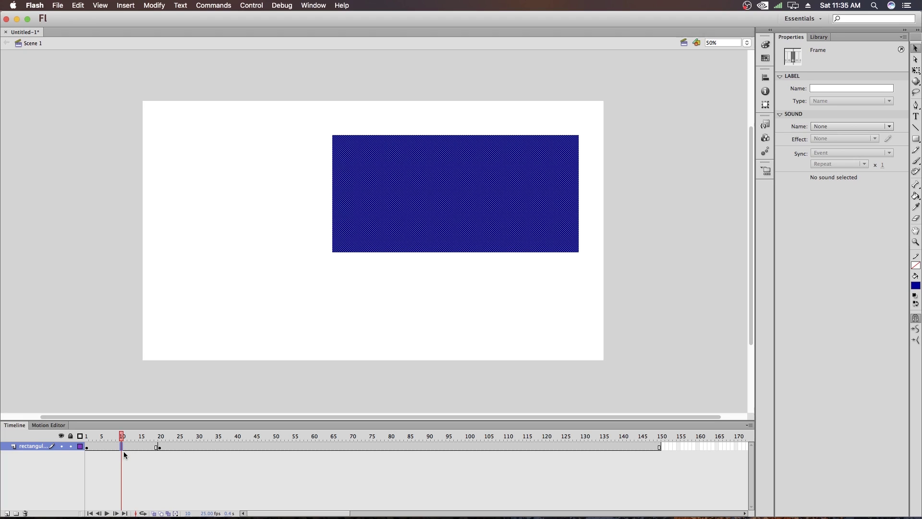
key("F6")
mouse_move(122, 435)
left_mouse_down()
mouse_move(107, 435)
mouse_move(122, 435)
left_mouse_up()
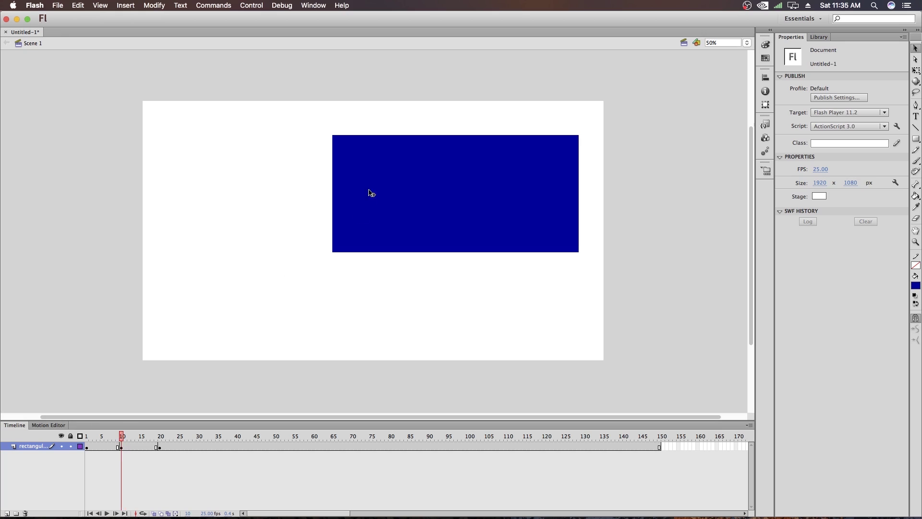
left_click(122, 446)
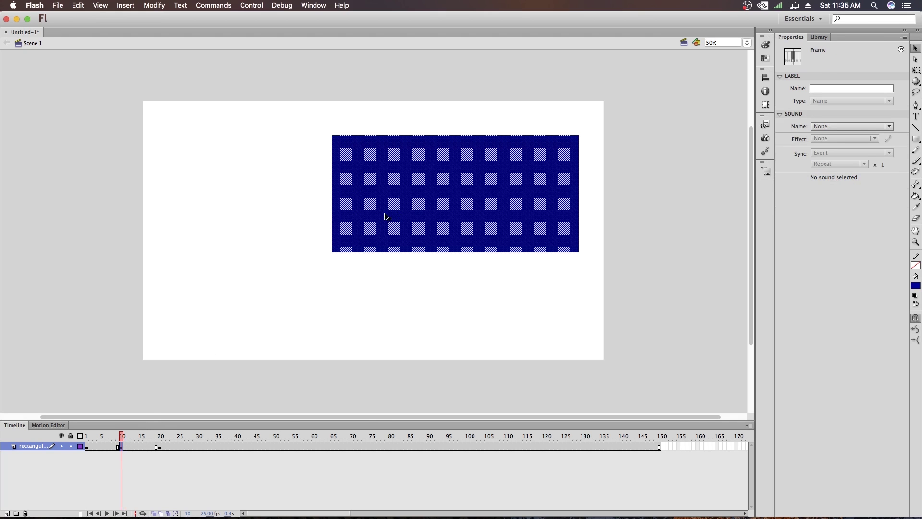
left_click_drag(408, 211, 317, 252)
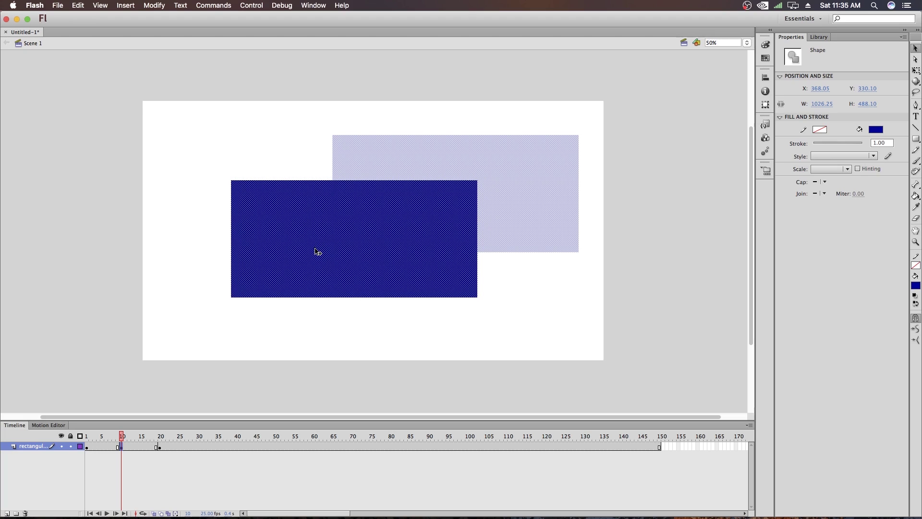
left_click_drag(317, 252, 317, 252)
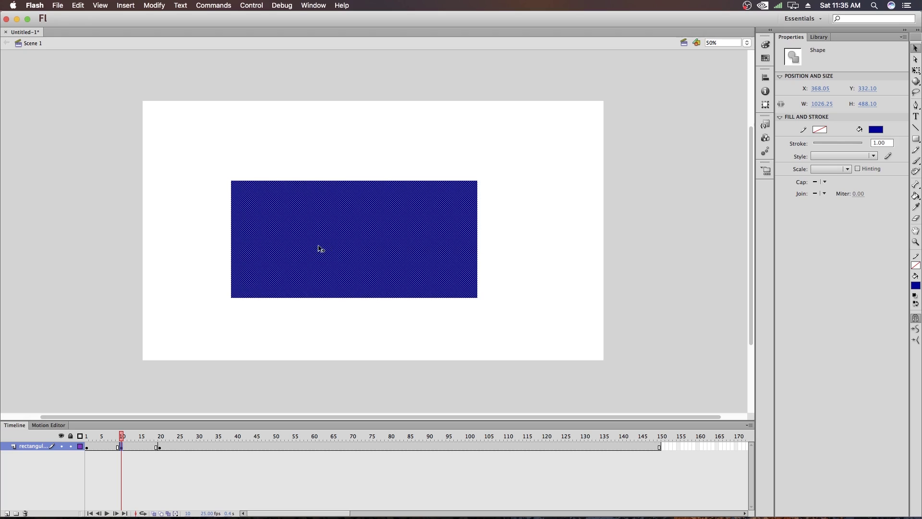
left_click_drag(122, 435, 102, 452)
- Add keyframes at frames 5 and 15, moving the rectangle progressively left and down at each
left_click(102, 448)
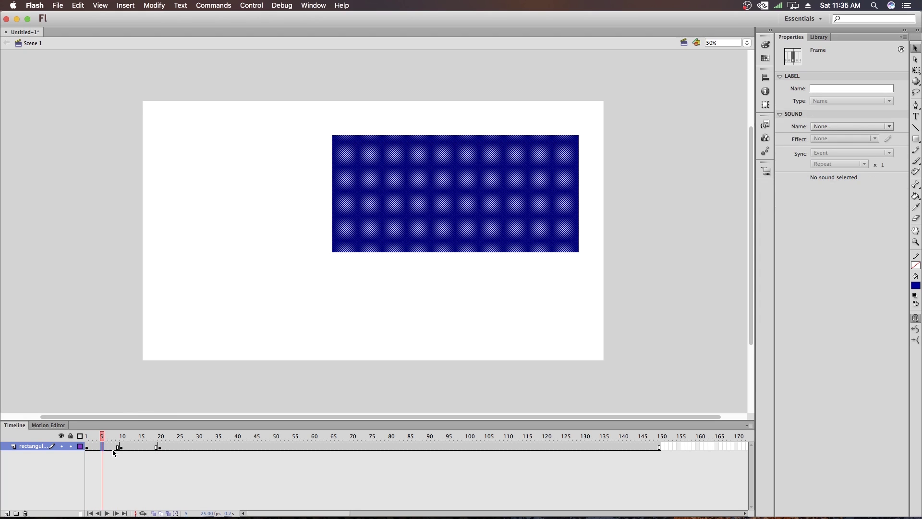
key("F6")
left_click_drag(451, 203, 401, 231)
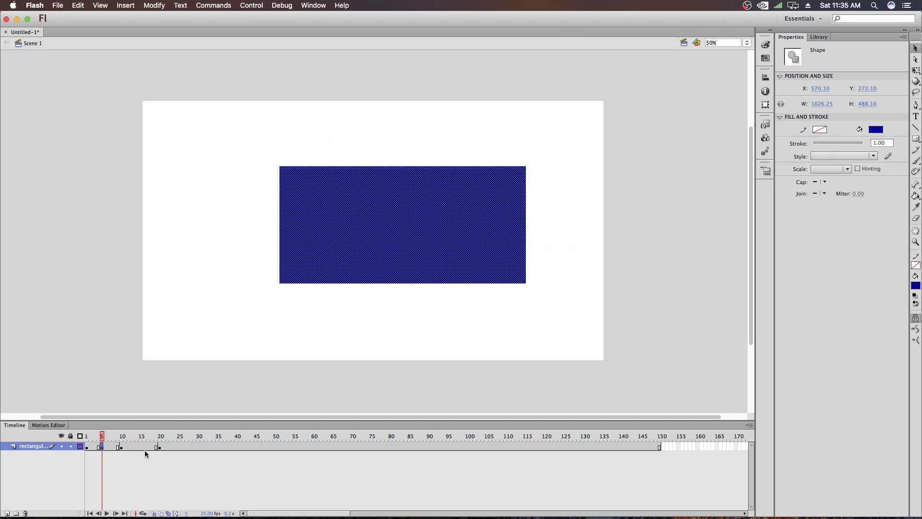
left_click(141, 447)
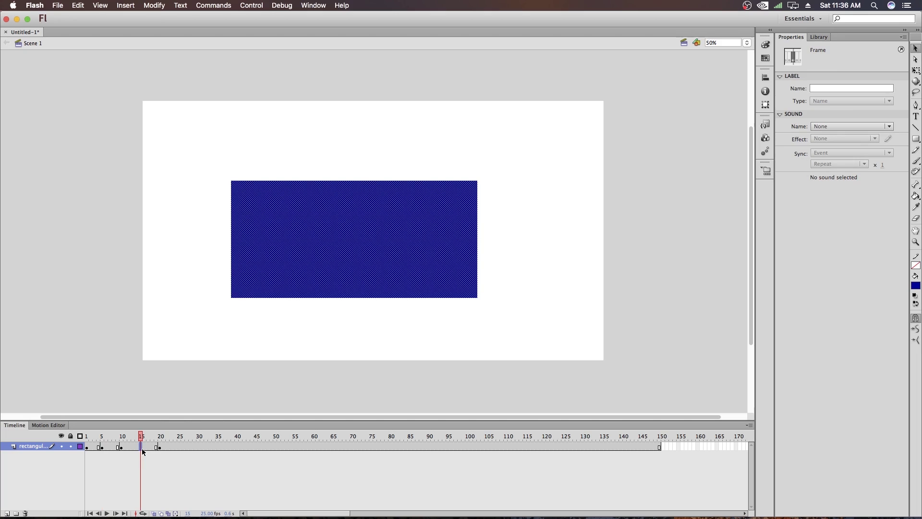
key("F6")
left_click_drag(327, 230, 280, 260)
left_click_drag(138, 445, 174, 424)
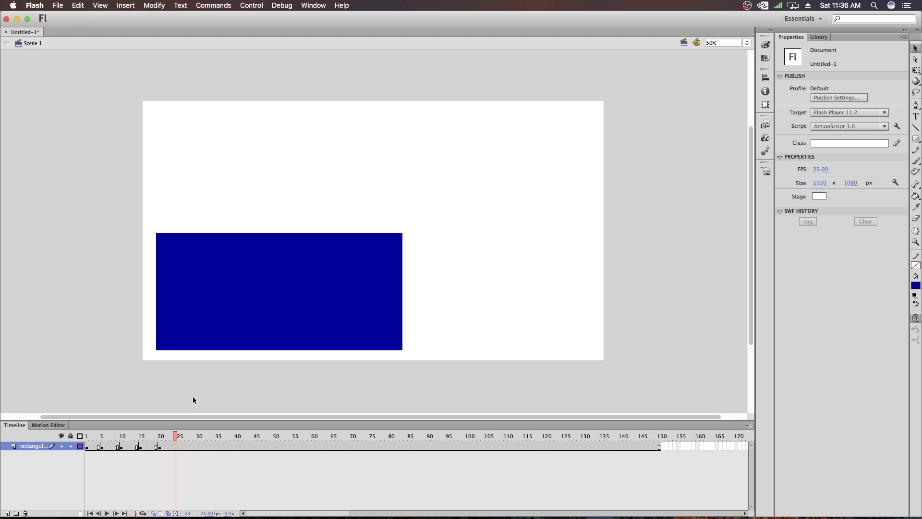
- Make frame 25 a blank keyframe so the stage is empty from frame 25 onward
left_click_drag(176, 436, 180, 416)
left_click(178, 448)
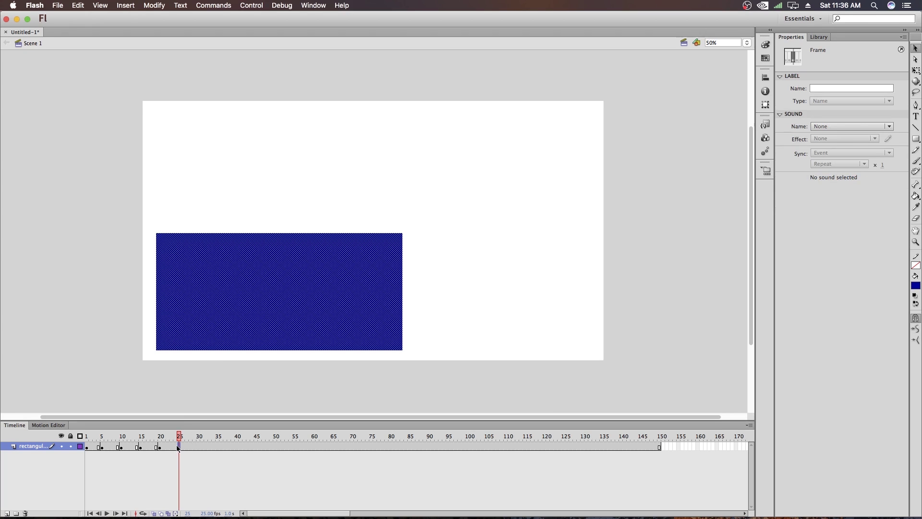
key("Delete")
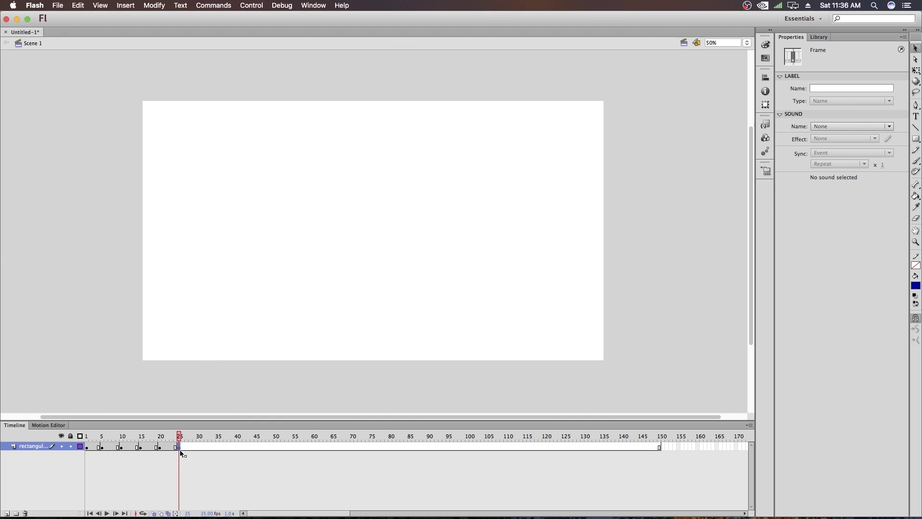
left_click(196, 435)
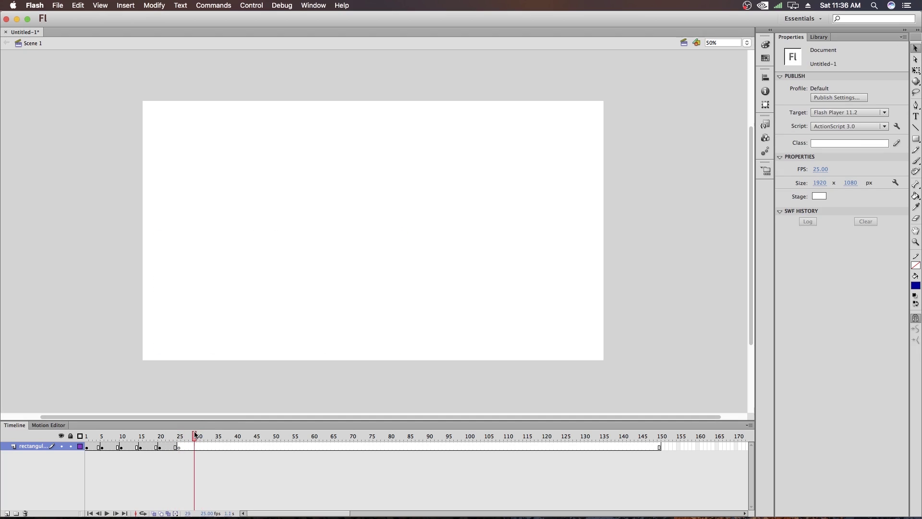
left_click(178, 446)
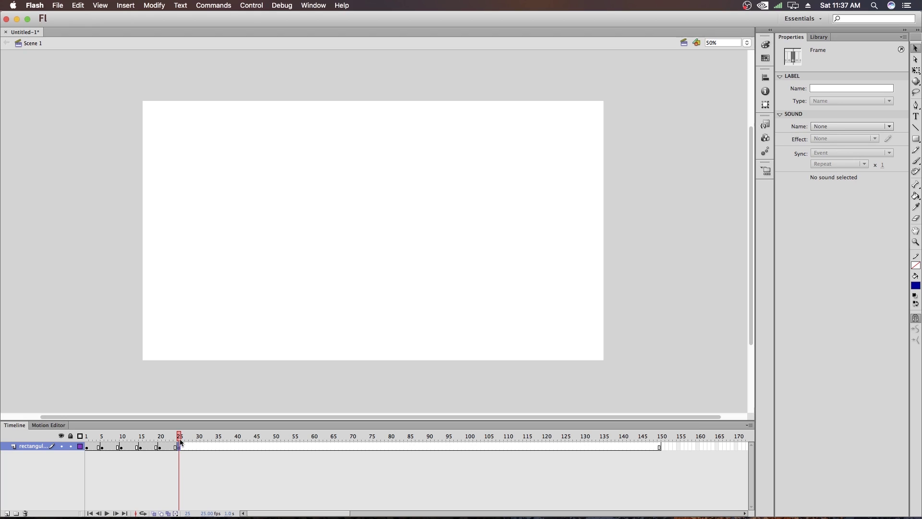
mouse_move(178, 436)
left_mouse_down()
mouse_move(160, 436)
mouse_move(178, 431)
left_mouse_up()
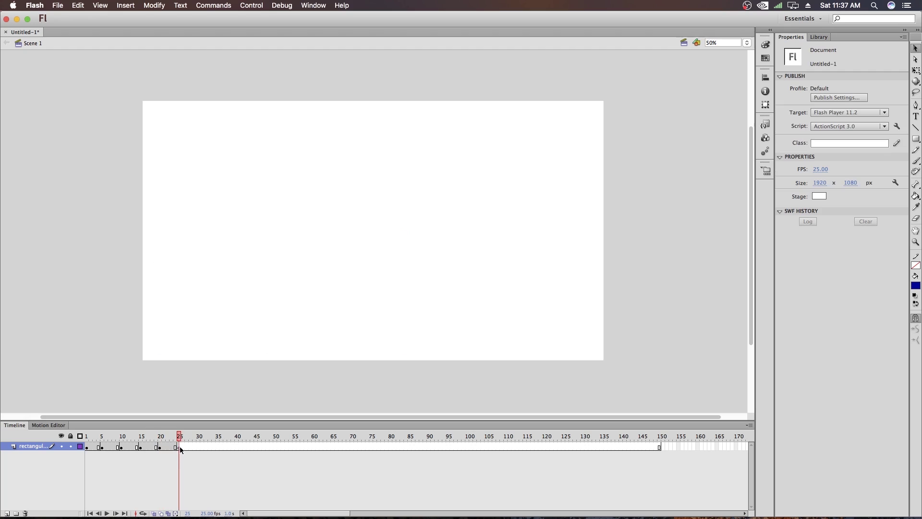
left_click(177, 447)
key("super+shift+v")
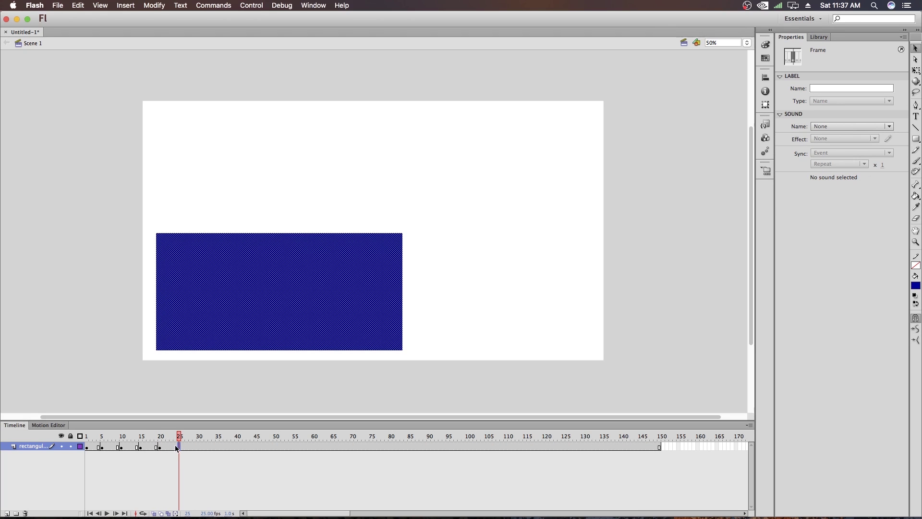
key("F6")
left_click_drag(121, 203, 429, 367)
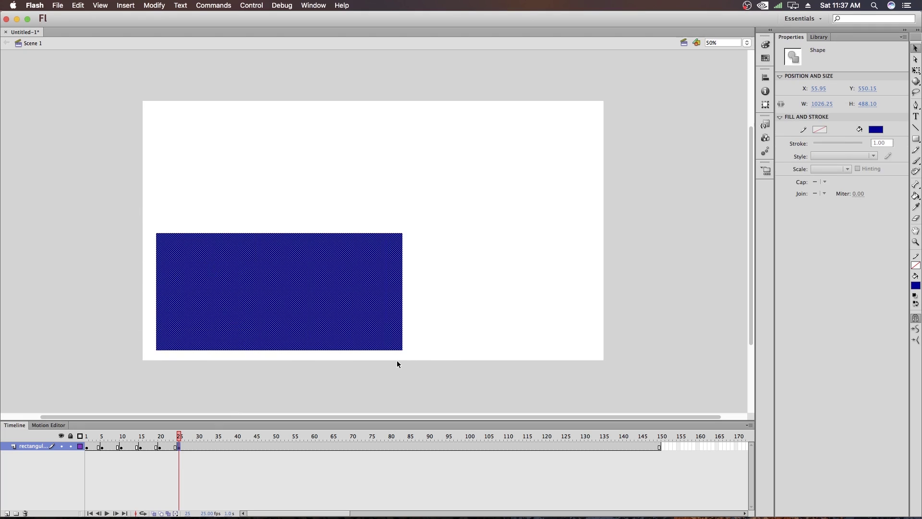
key("Delete")
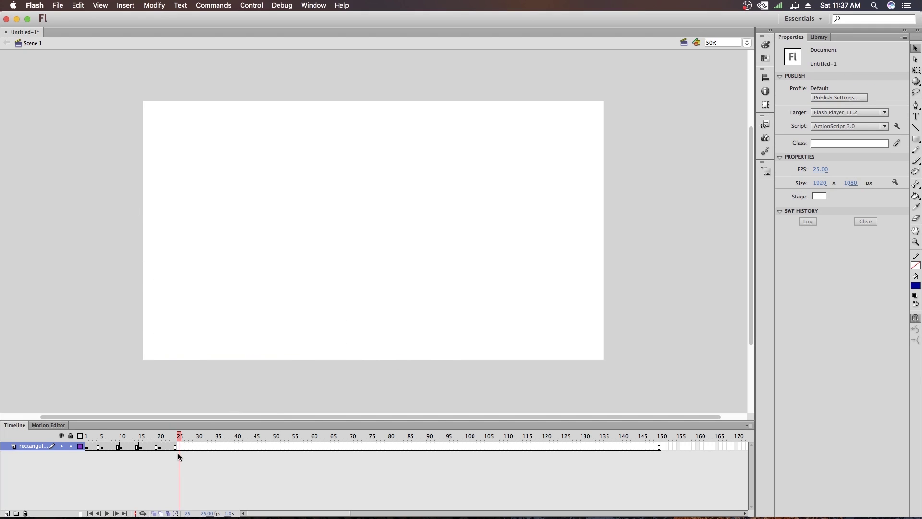
left_click(179, 448)
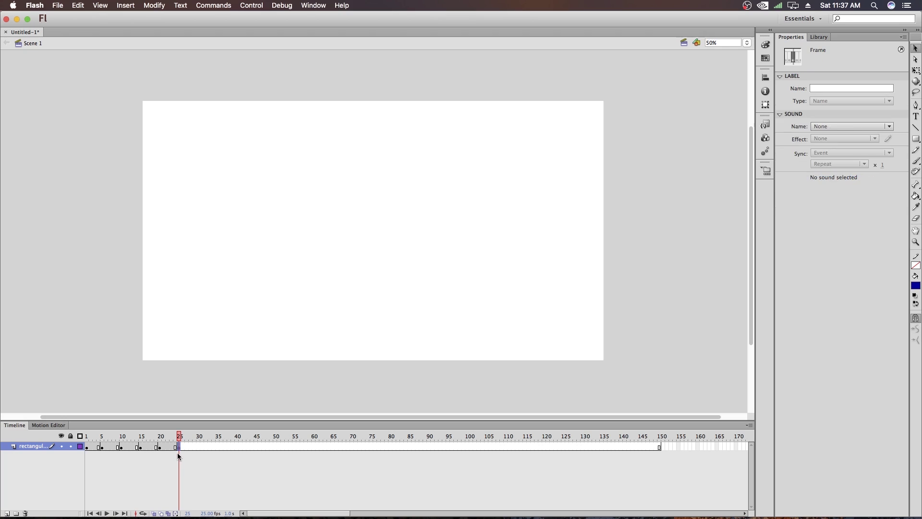